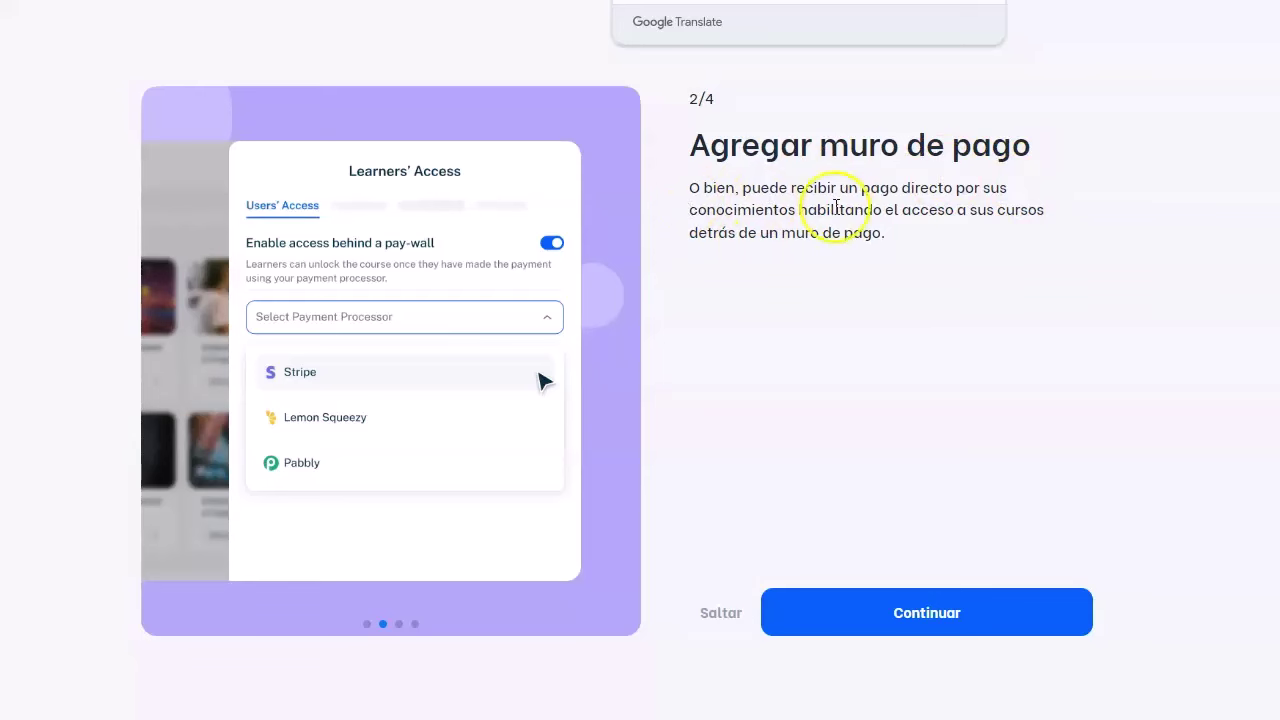
Finish the introduction slides and set the main use case to "Ofreciendo cursos gratuitos para recopilar correos electrónicos para la generación de leads"
{"action": "left_click", "coordinate": [920, 617]}
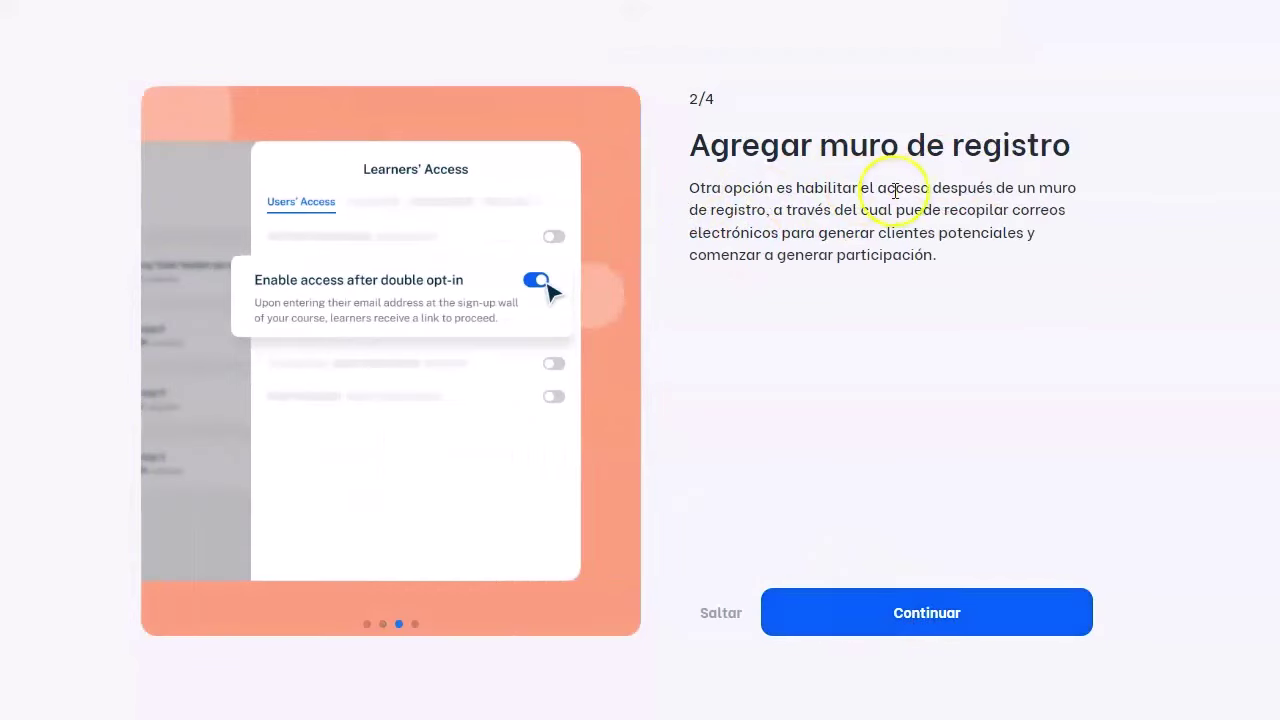
{"action": "left_click", "coordinate": [960, 612]}
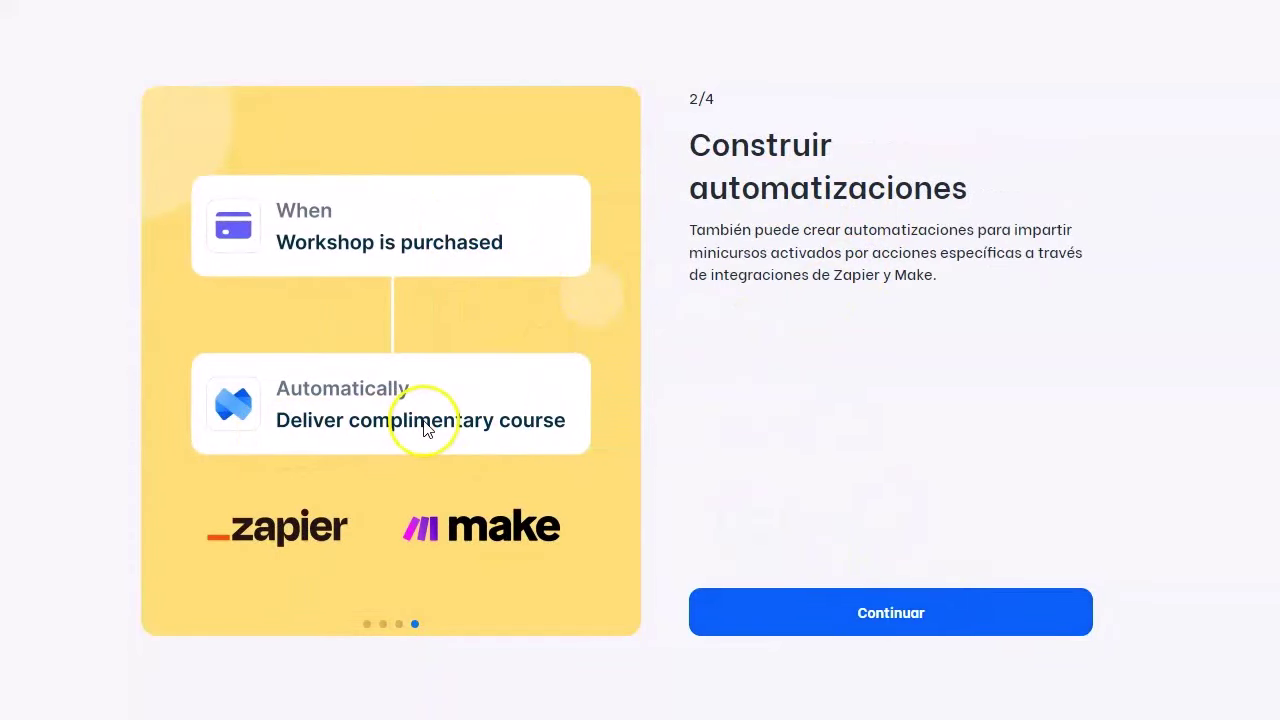
{"action": "left_click", "coordinate": [797, 610]}
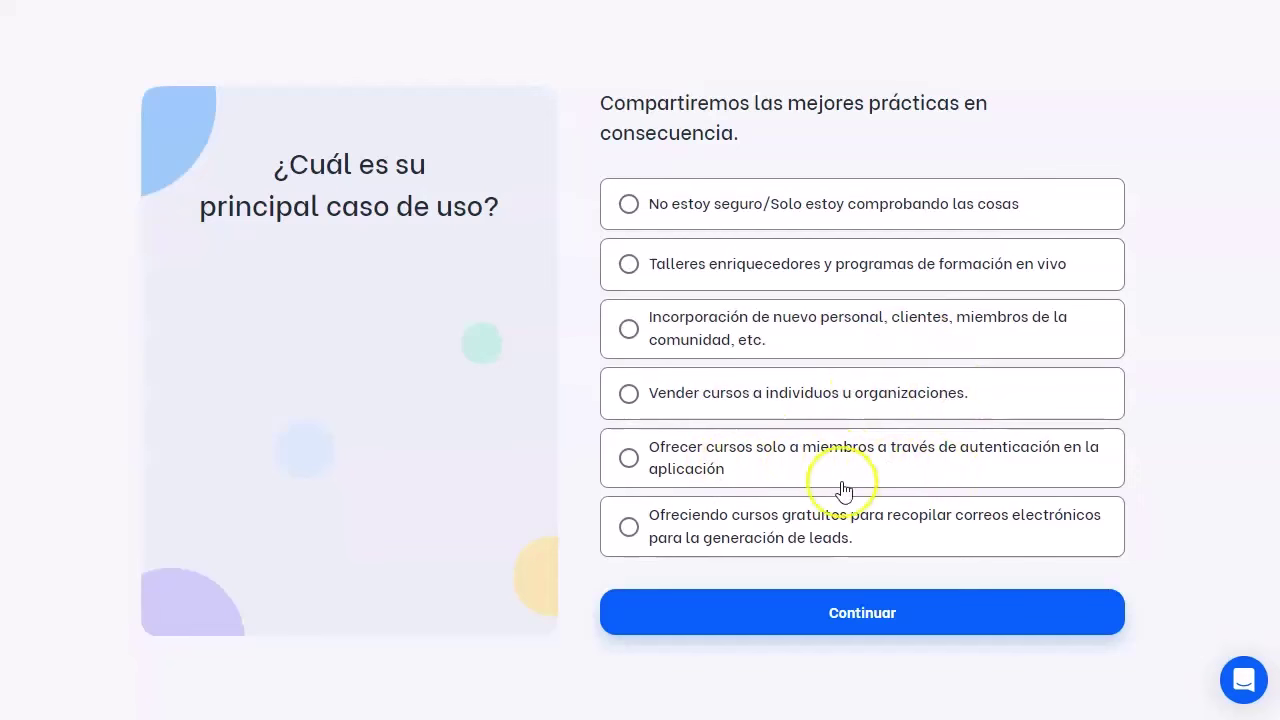
{"action": "left_click", "coordinate": [760, 537]}
{"action": "left_click", "coordinate": [850, 617]}
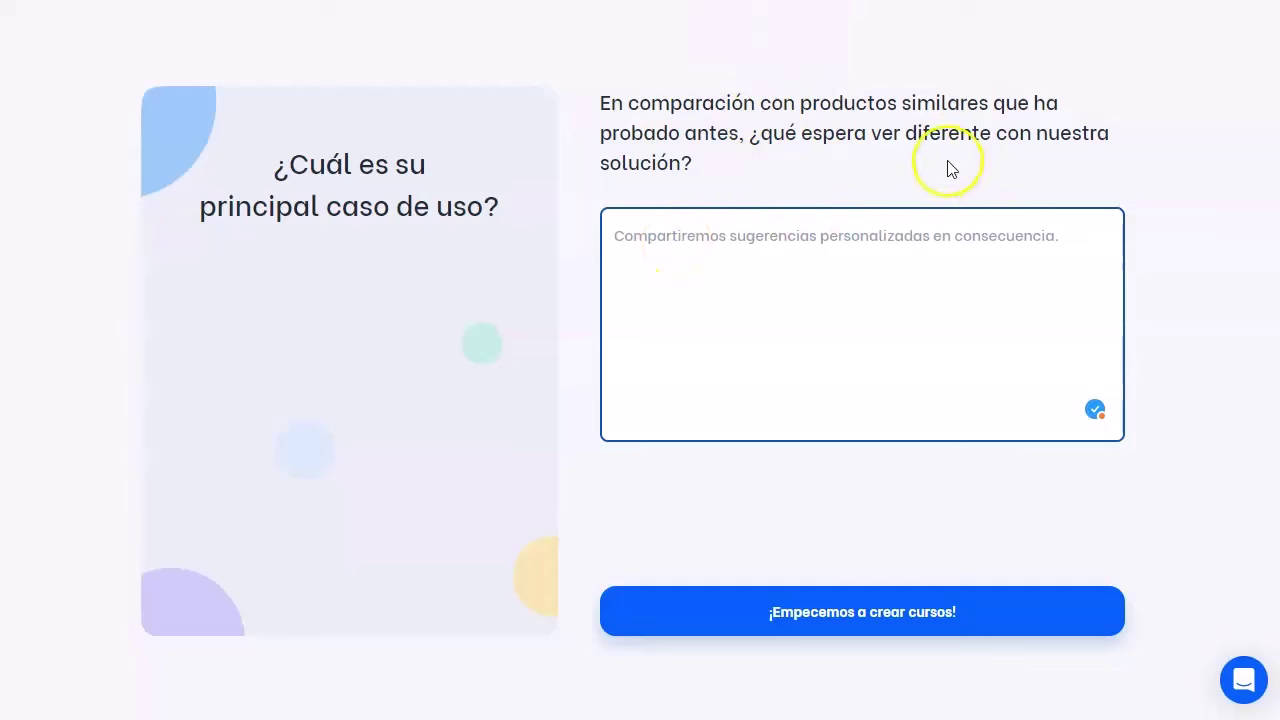
Answer the product expectations question with "Fácil acceso y facil uso.", correcting the first word's spelling, and proceed to course creation
{"action": "left_click", "coordinate": [738, 255]}
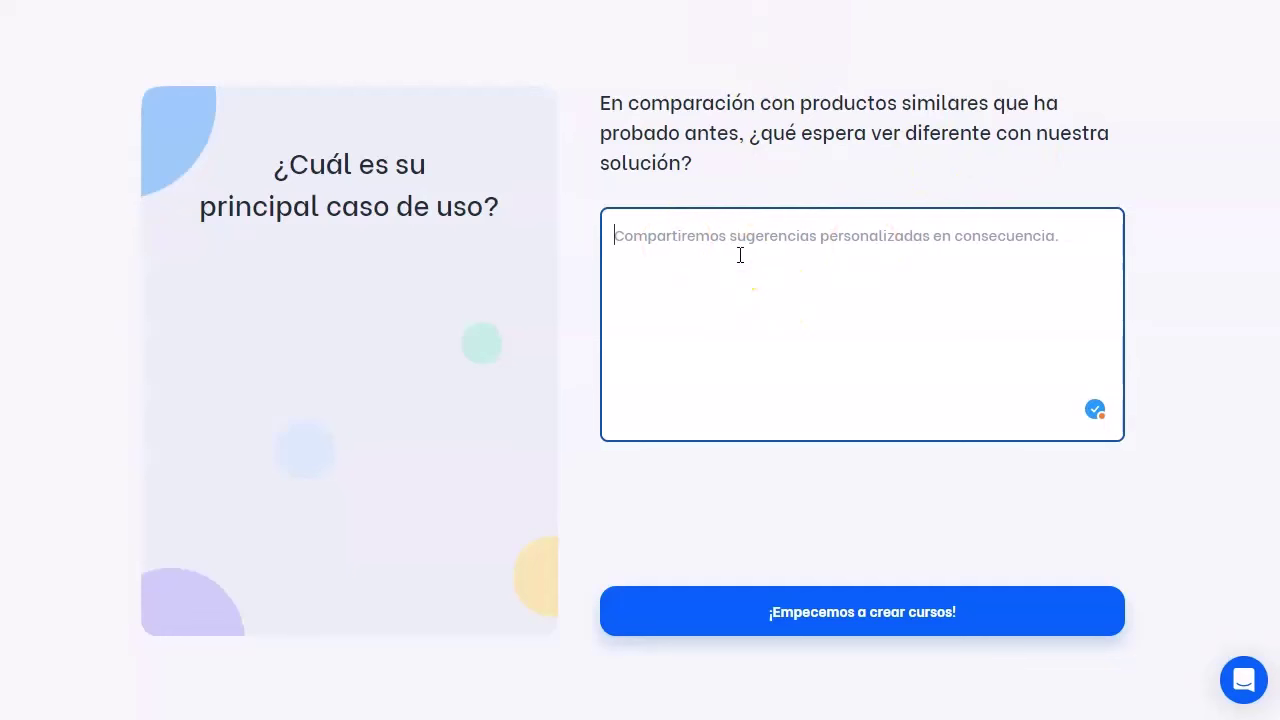
{"action": "type", "text": "facil acceso y facil uso."}
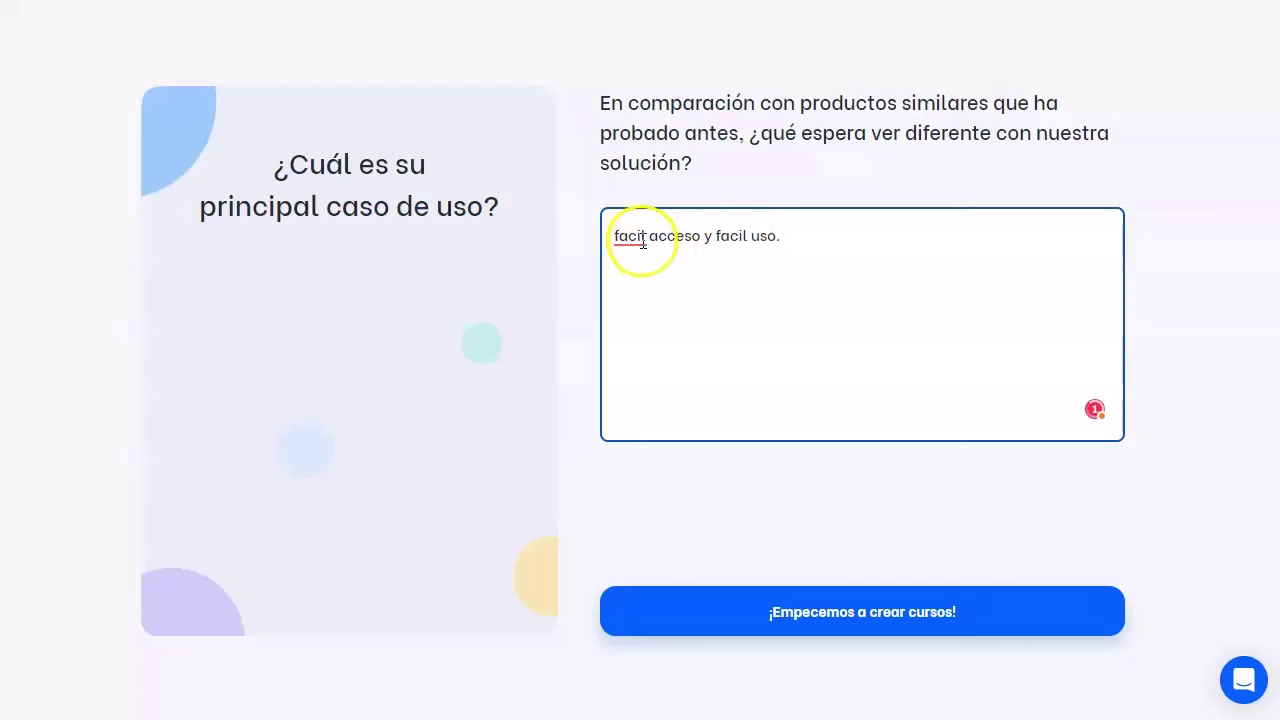
{"action": "left_click", "coordinate": [629, 235]}
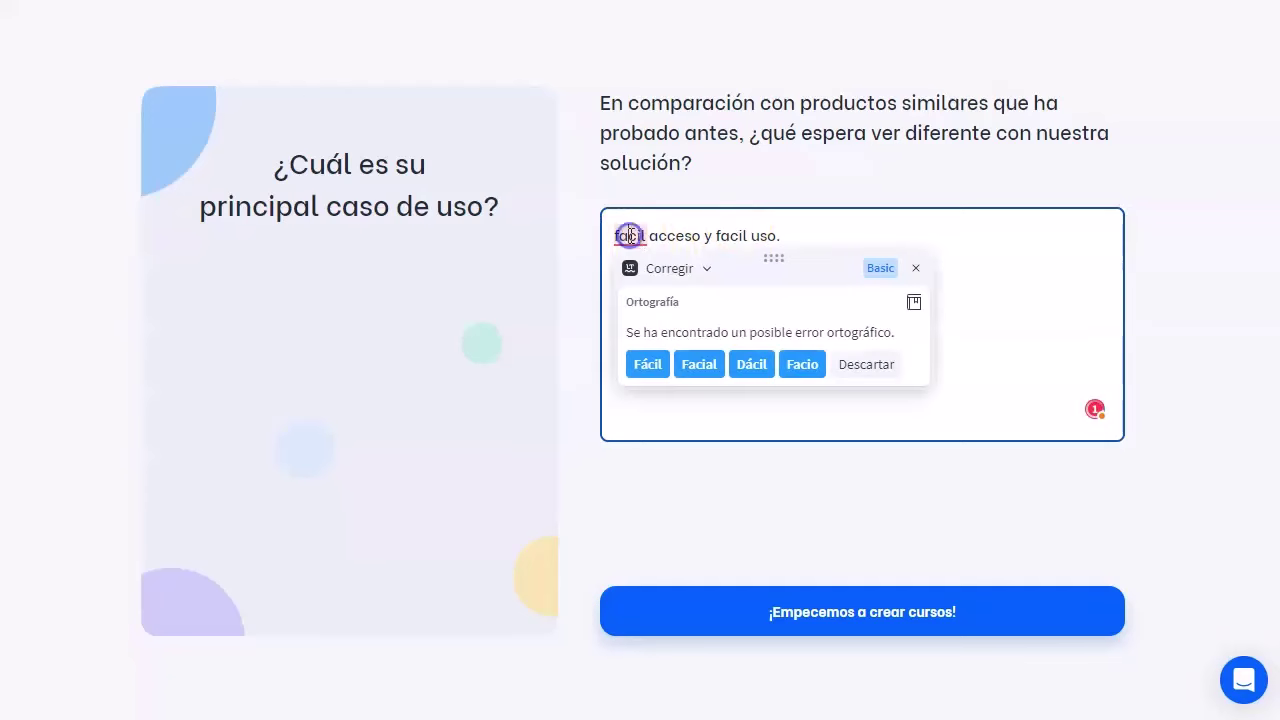
{"action": "left_click", "coordinate": [645, 366]}
{"action": "left_click", "coordinate": [874, 614]}
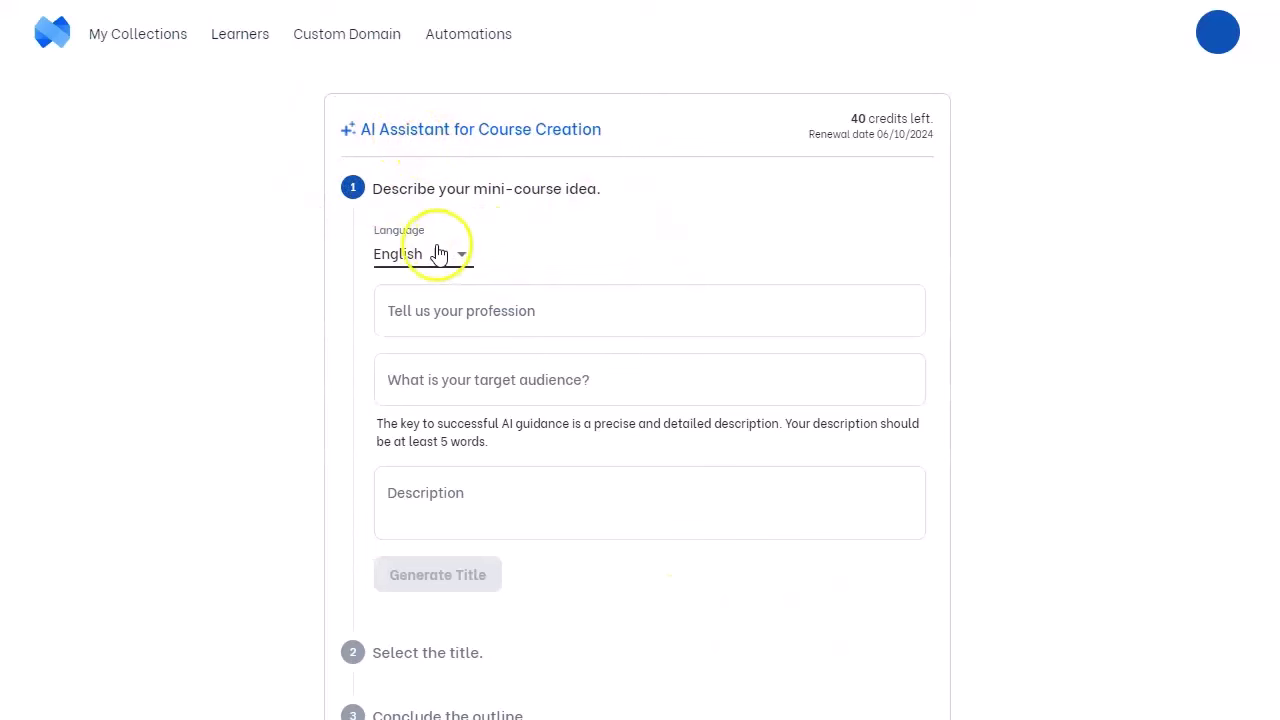
Set the course language to Spanish, the profession to "Teacher" and the target audience to "trabajadores de oficina con vida sedentaria"
{"action": "left_click", "coordinate": [457, 260]}
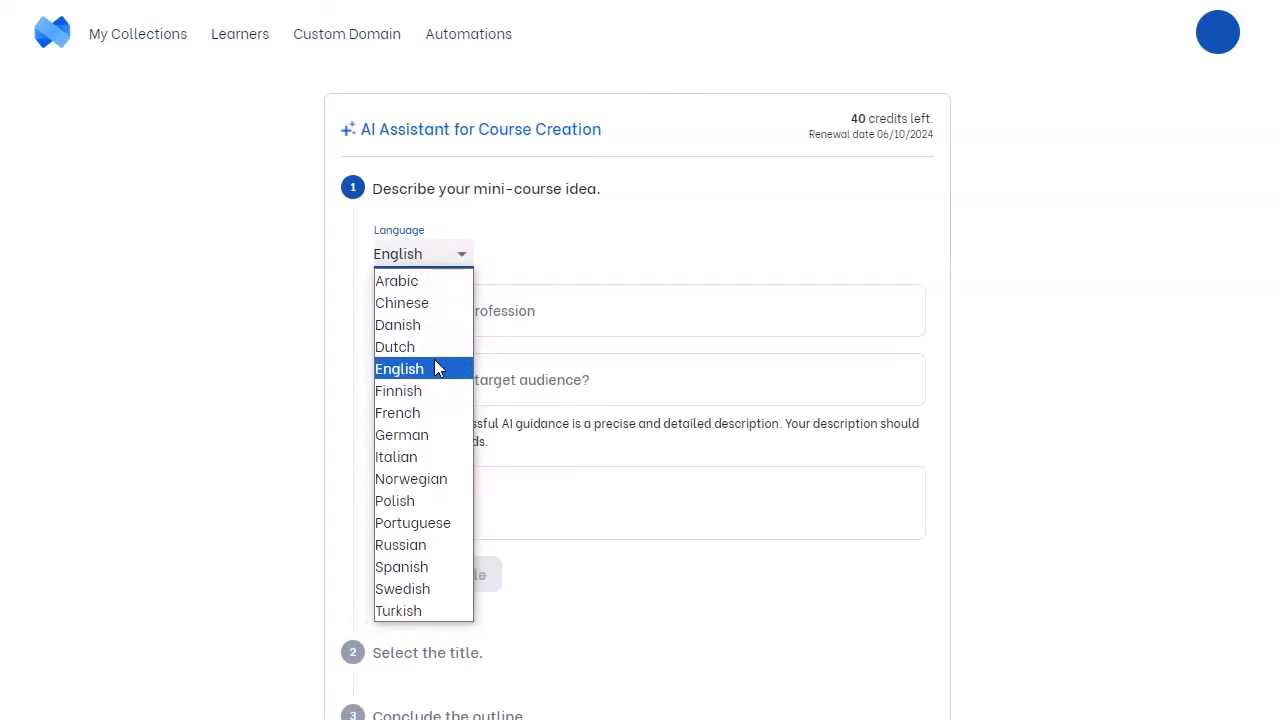
{"action": "left_click", "coordinate": [417, 567]}
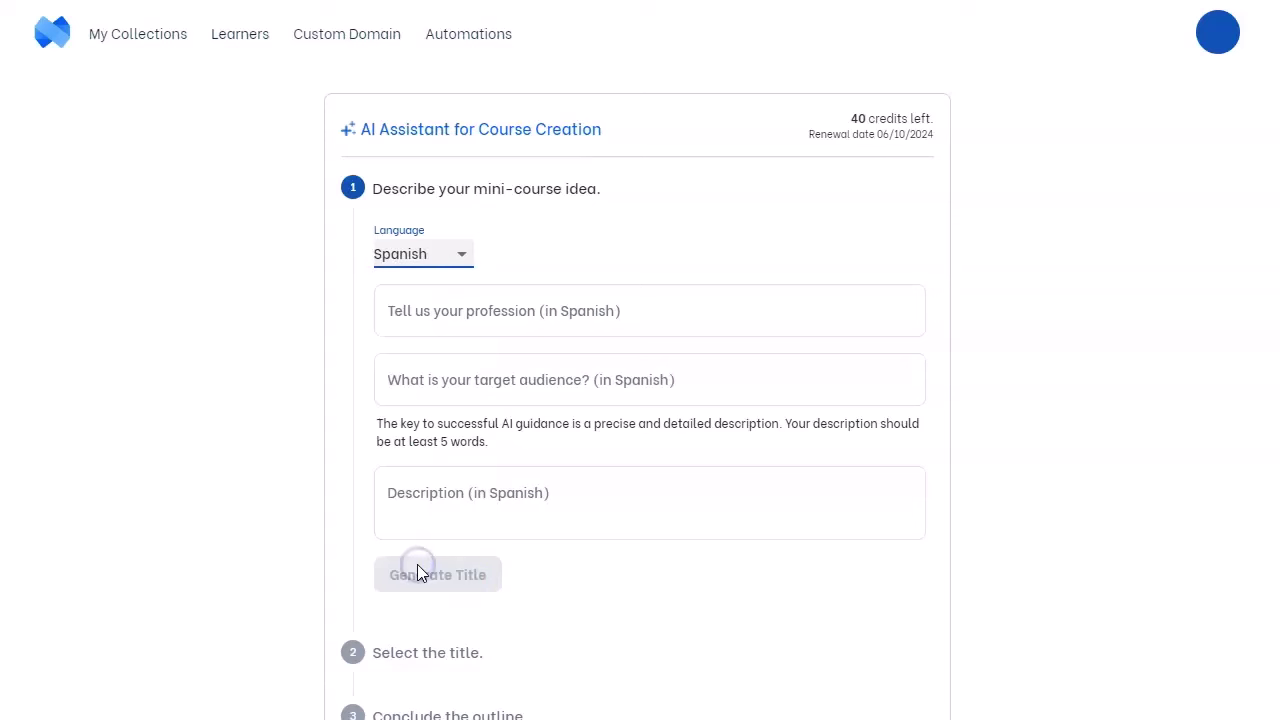
{"action": "left_click", "coordinate": [386, 312]}
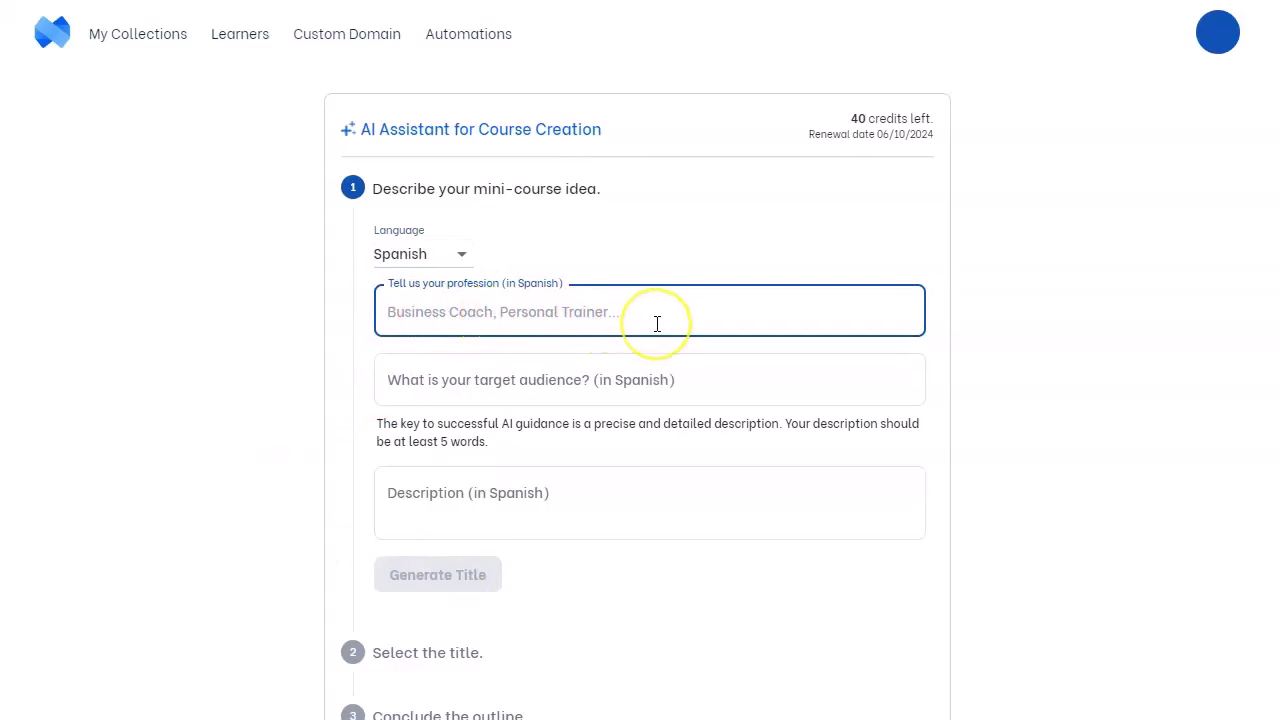
{"action": "type", "text": "Teacher"}
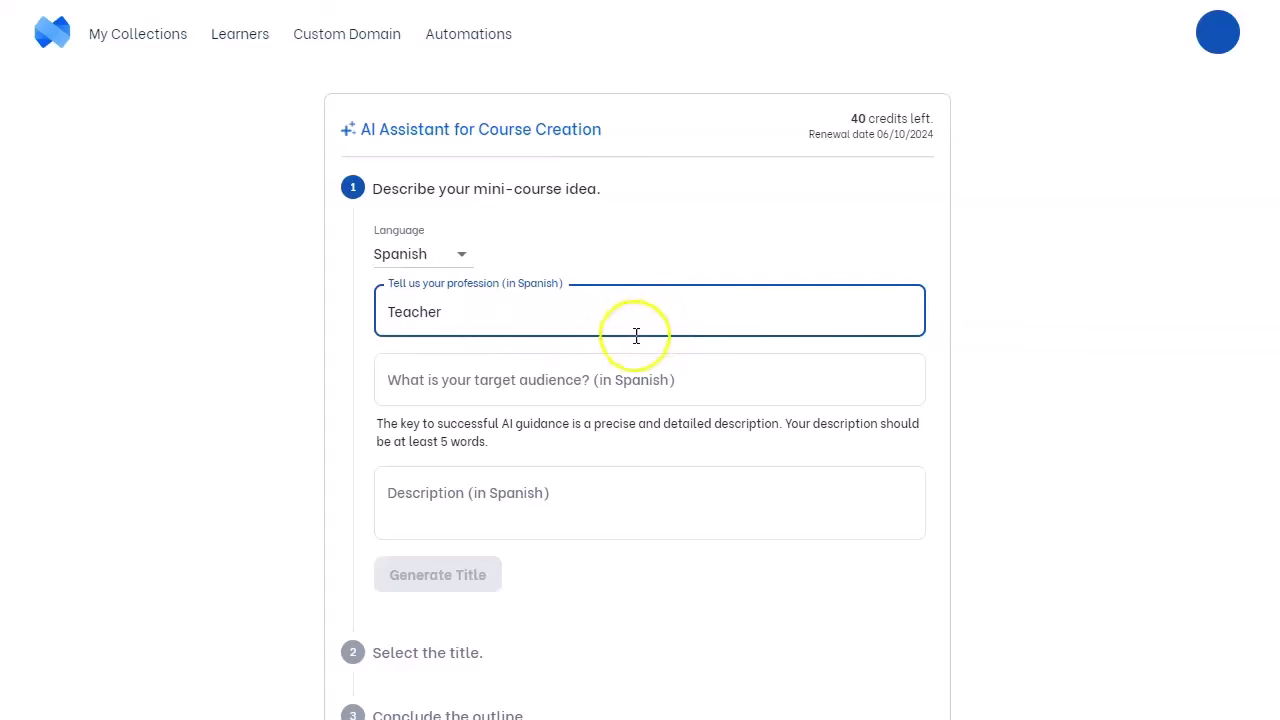
{"action": "left_click", "coordinate": [527, 381]}
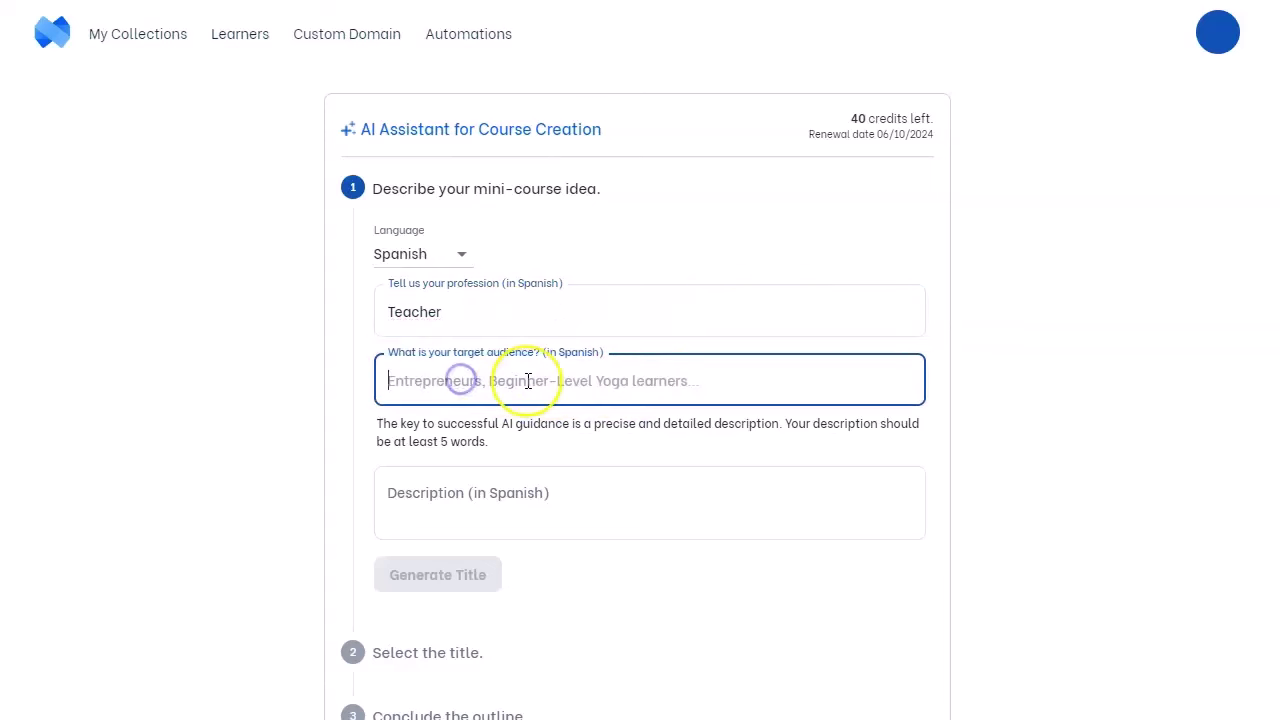
{"action": "type", "text": "tr"}
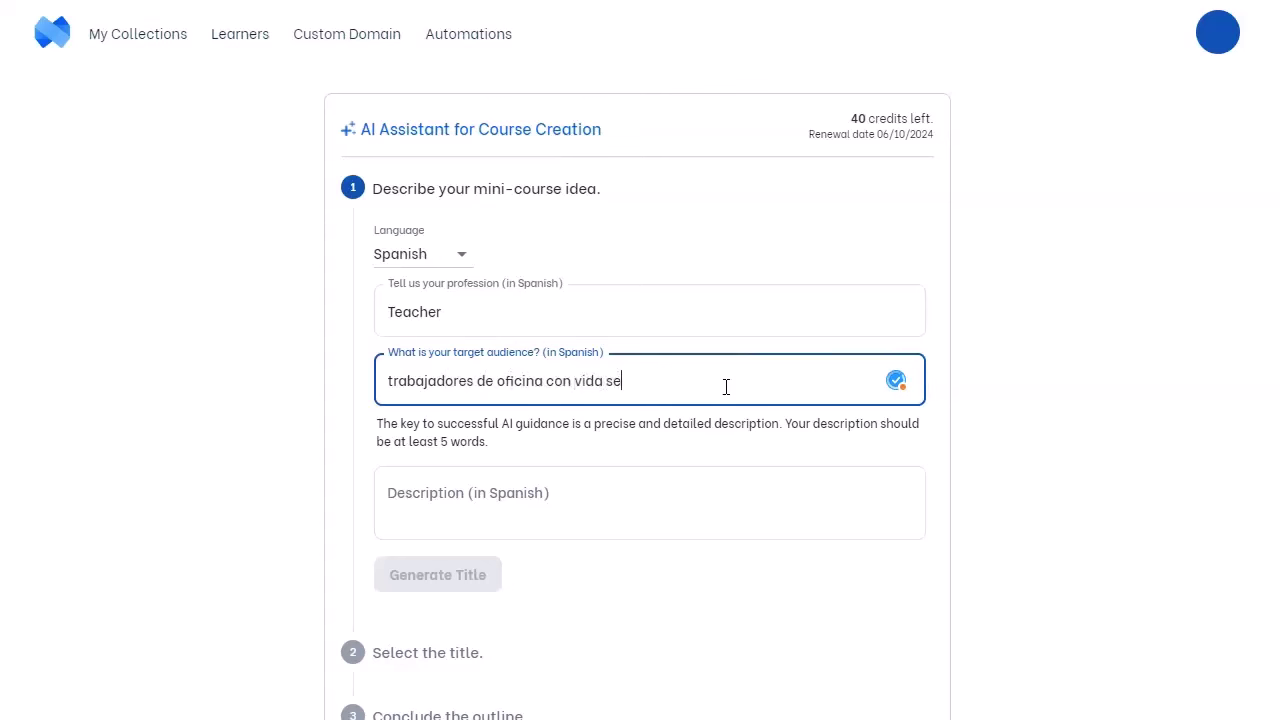
Enter the description "como hacer una dieta saludable para personas de vida sedentaria", for over-40 men or women with office jobs and little physical activity; generate titles
{"action": "left_click", "coordinate": [553, 493]}
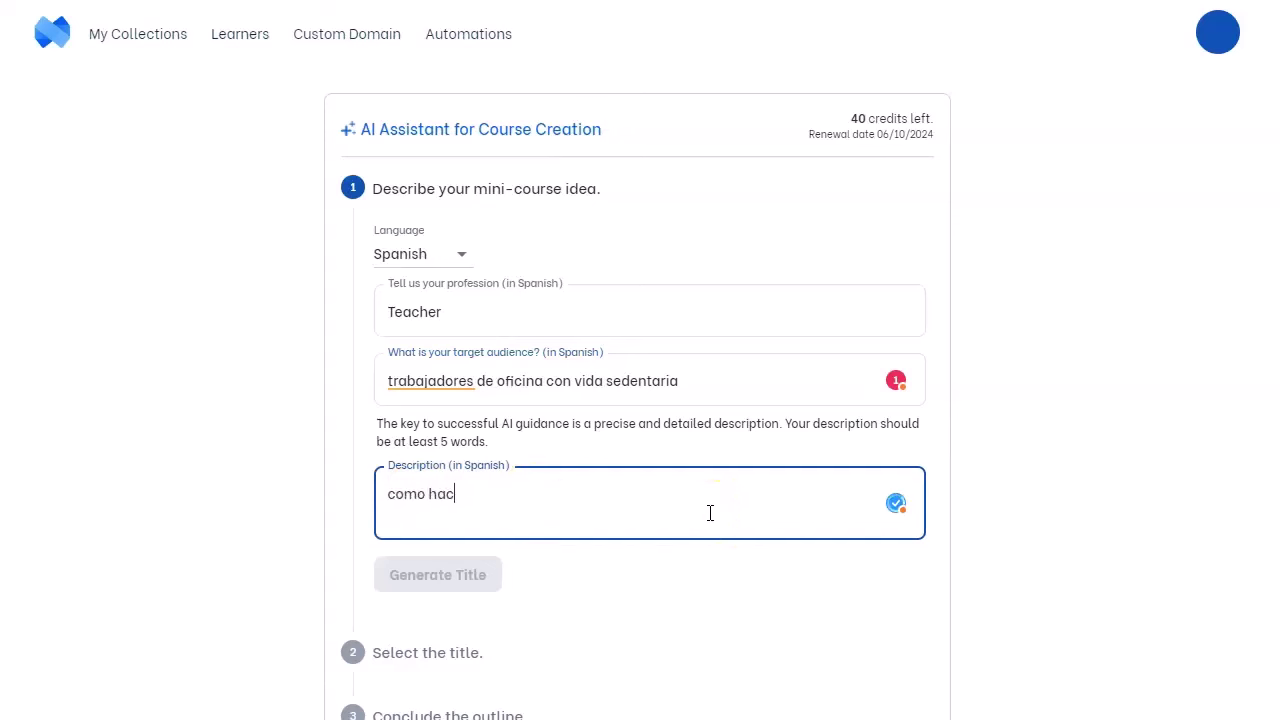
{"action": "type", "text": "como hacer una dieta sal"}
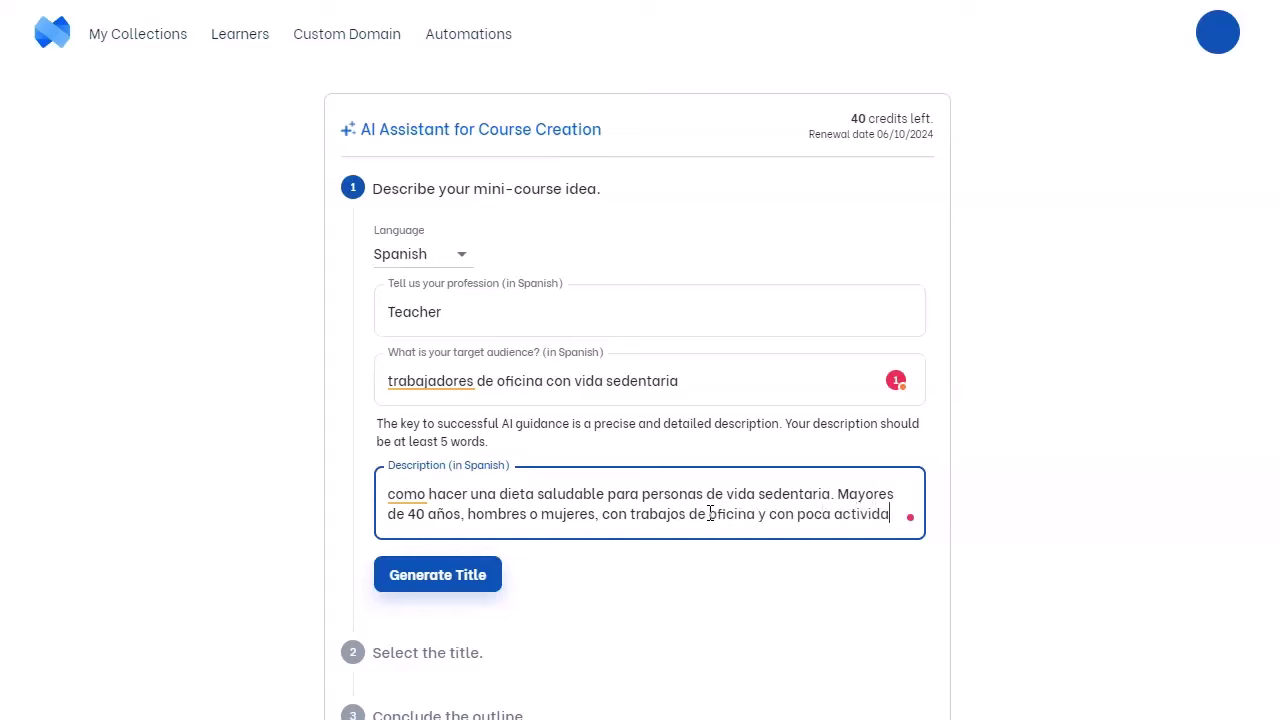
{"action": "type", "text": "ísica."}
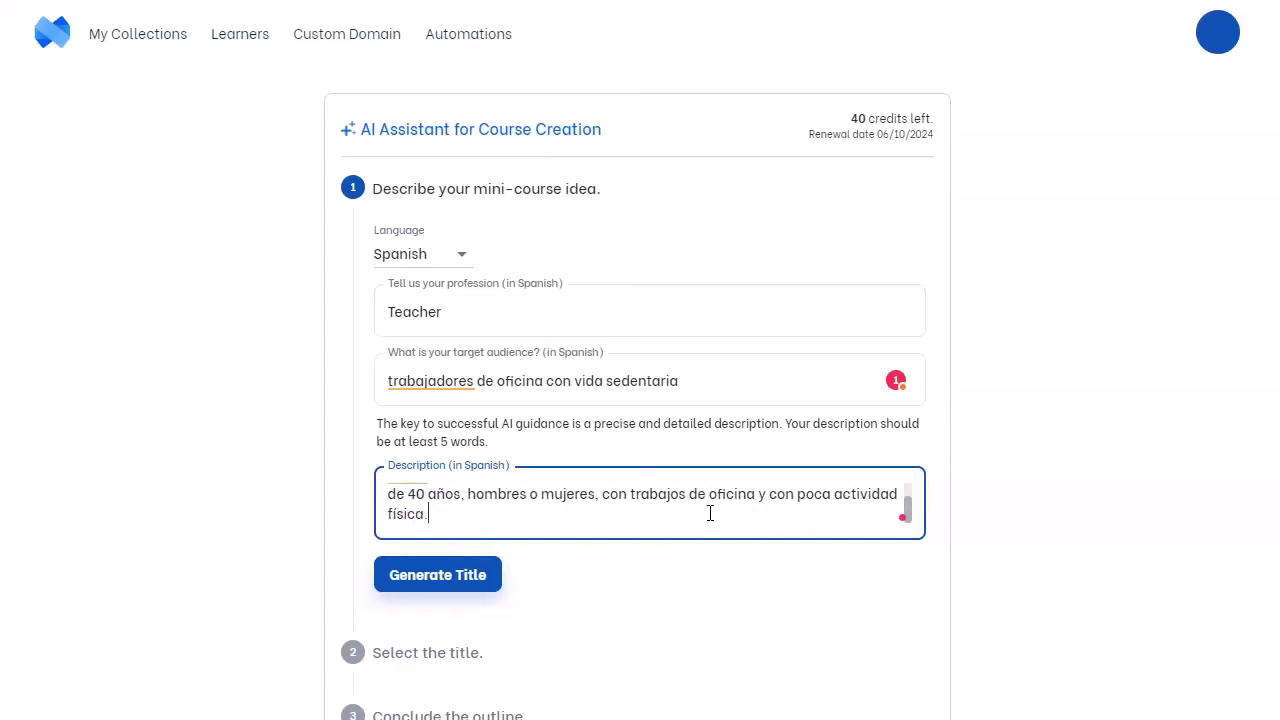
{"action": "scroll", "coordinate": [600, 540], "scroll_direction": "down", "scroll_amount": 1}
{"action": "left_click", "coordinate": [457, 476]}
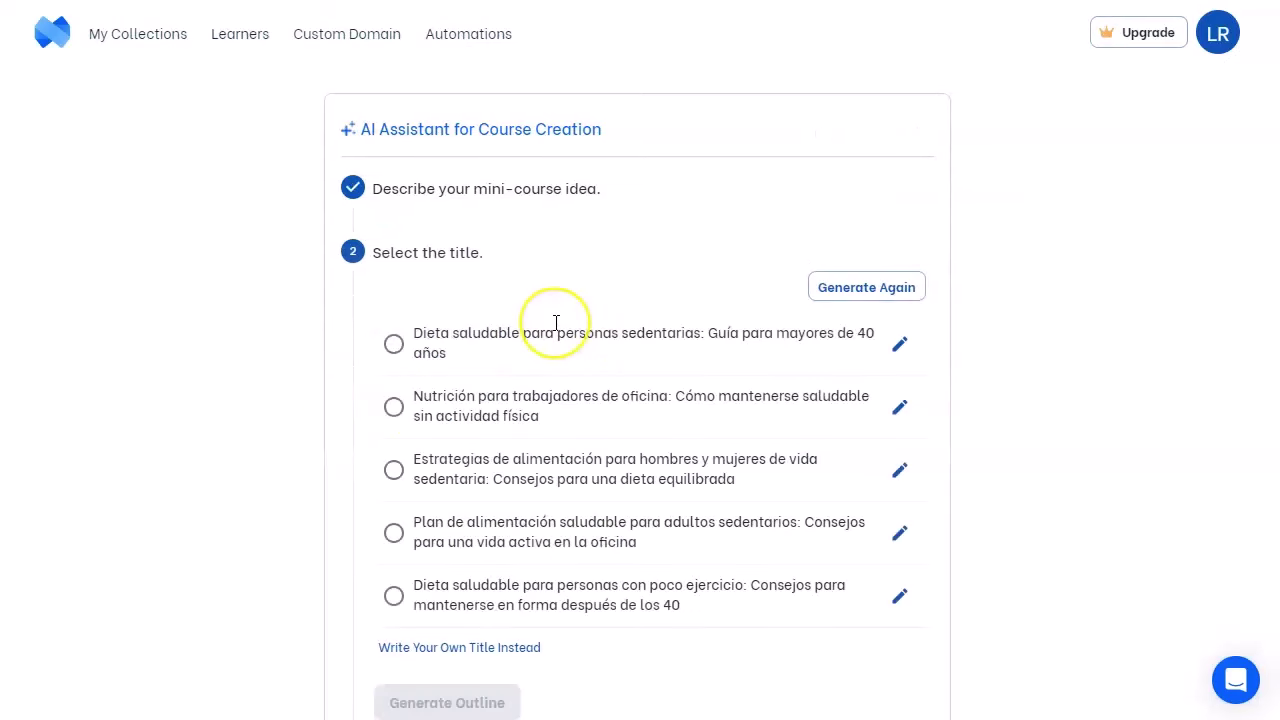
Select the title "Plan de alimentación saludable para adultos sedentarios: Consejos para una vida activa en la oficina" and generate the outline
{"action": "scroll", "coordinate": [287, 335], "scroll_direction": "down", "scroll_amount": 1}
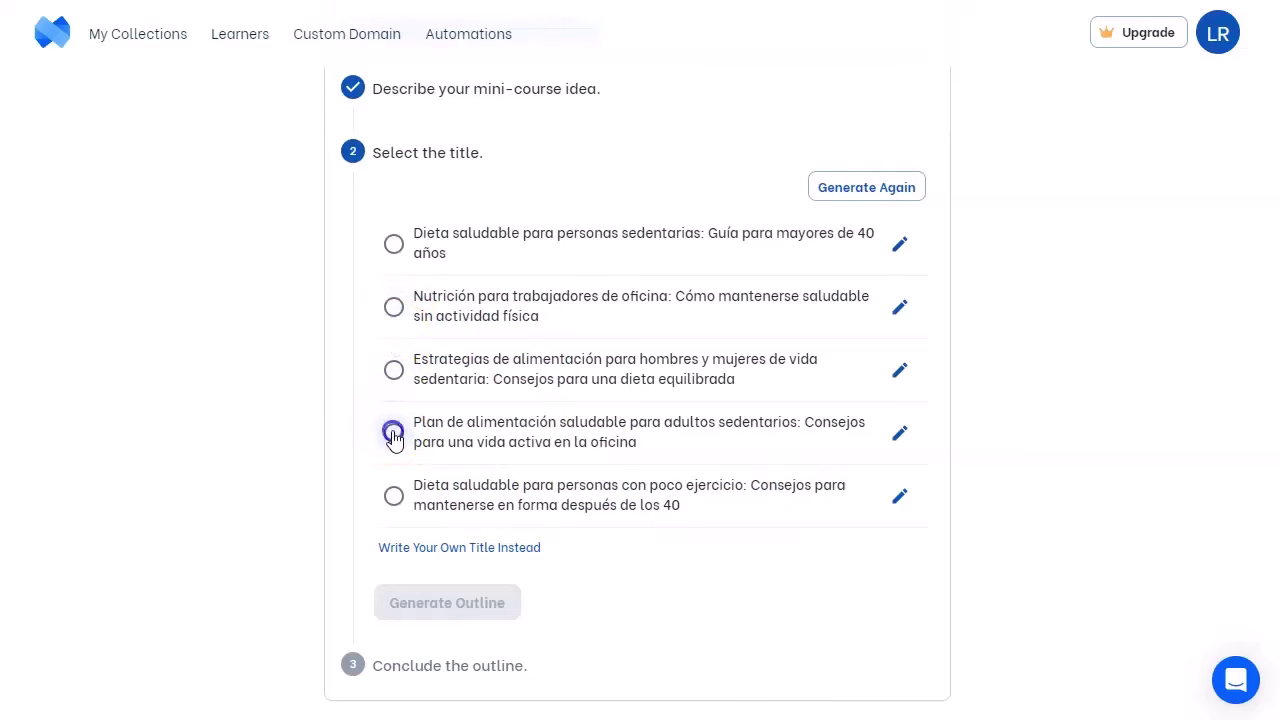
{"action": "left_click", "coordinate": [393, 432]}
{"action": "scroll", "coordinate": [391, 497], "scroll_direction": "down", "scroll_amount": 1}
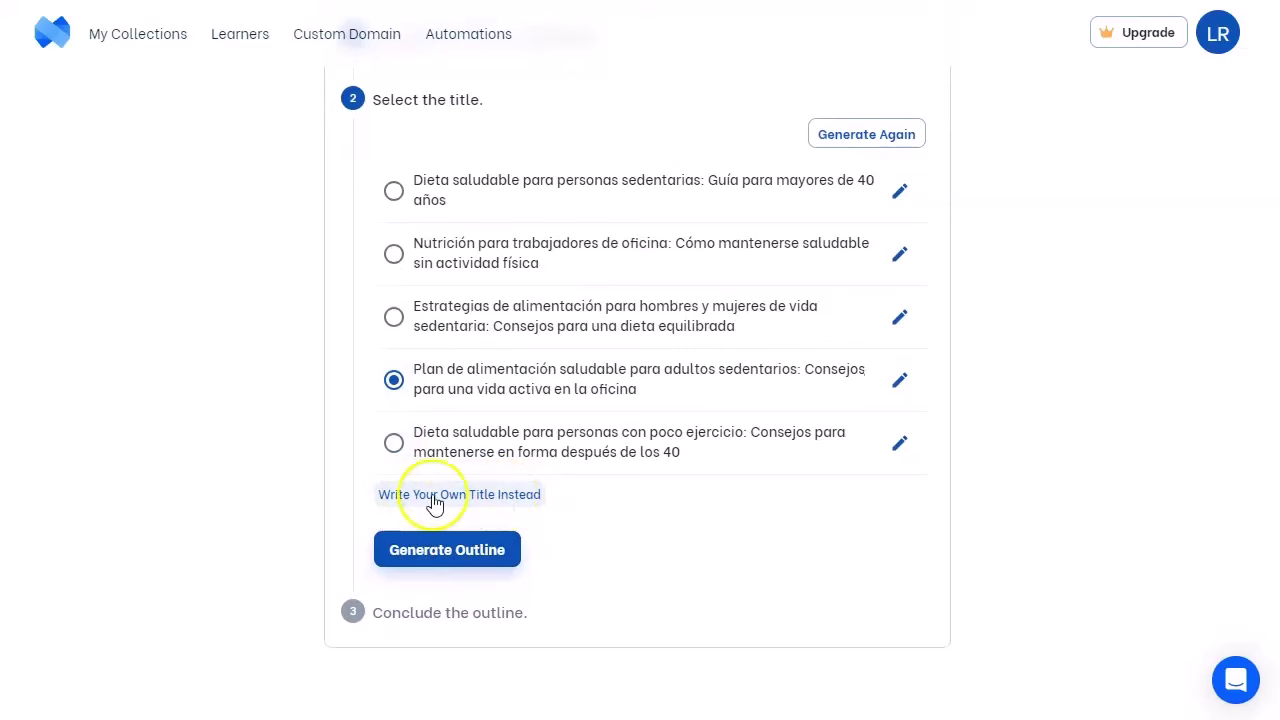
{"action": "left_click", "coordinate": [437, 559]}
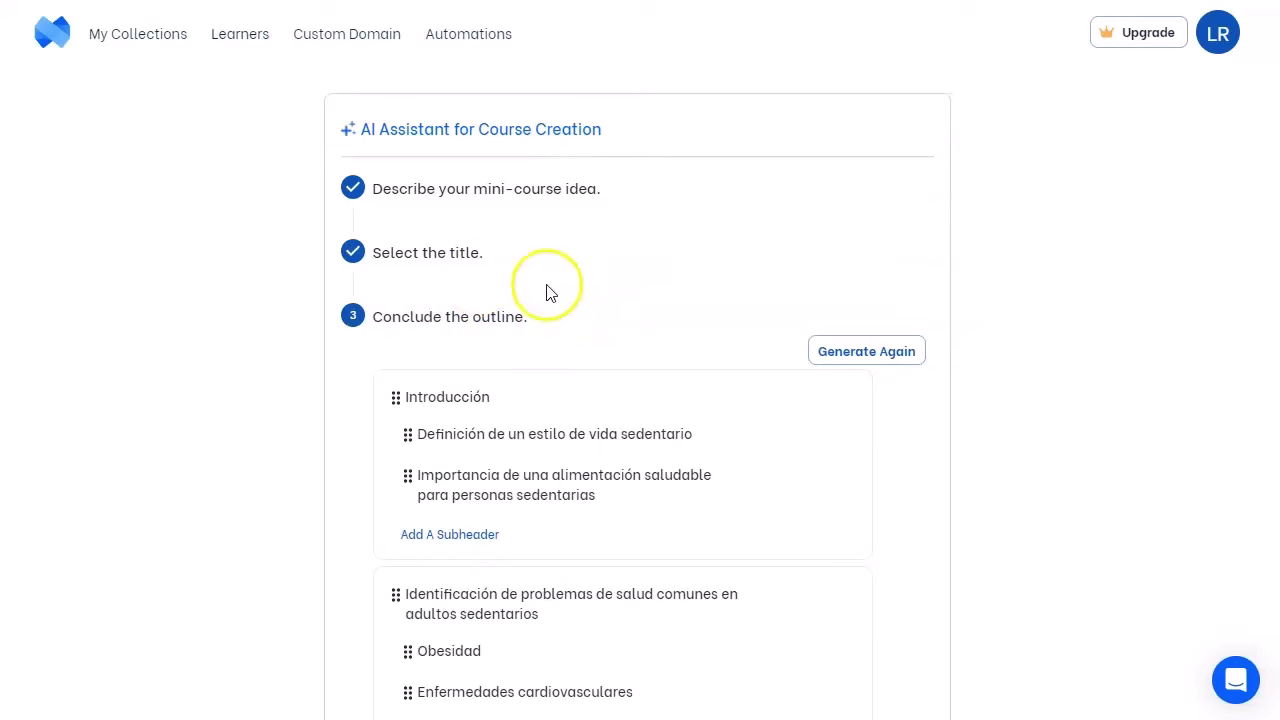
Review the generated outline through to its conclusion and generate the mini-course with AI-generated images enabled
{"action": "scroll", "coordinate": [517, 266], "scroll_direction": "down", "scroll_amount": 1}
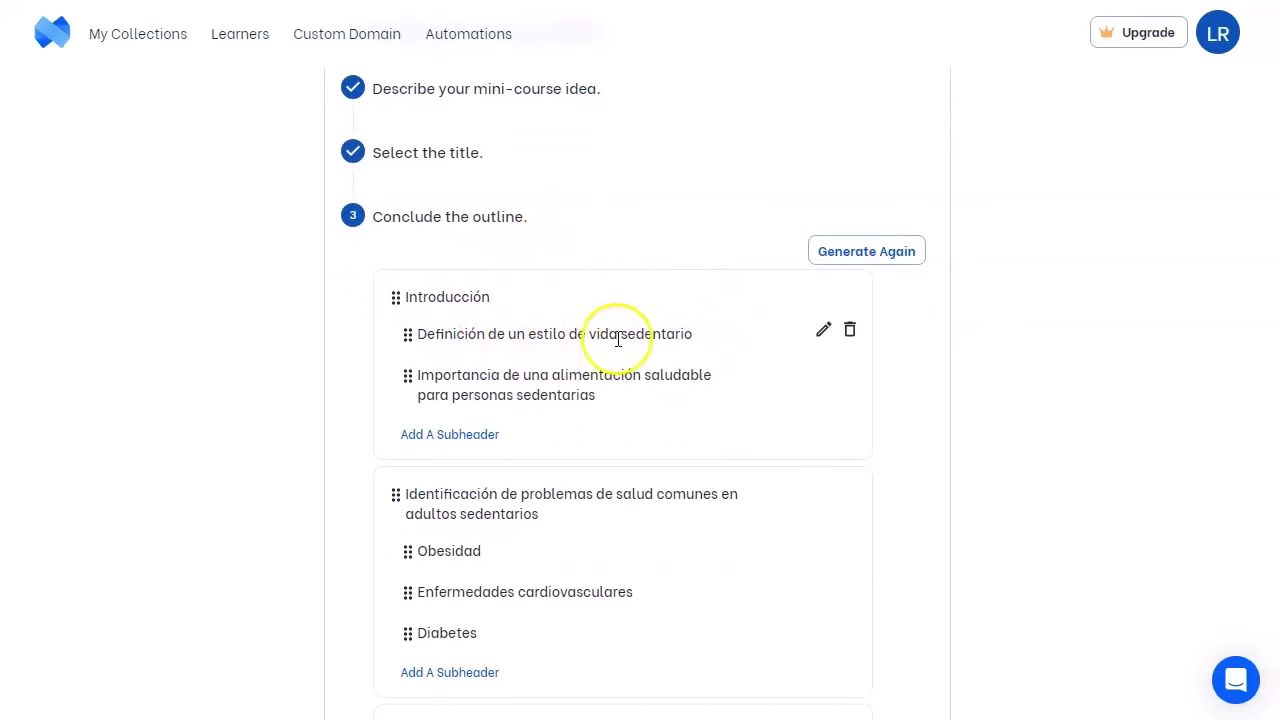
{"action": "scroll", "coordinate": [613, 336], "scroll_direction": "down", "scroll_amount": 1}
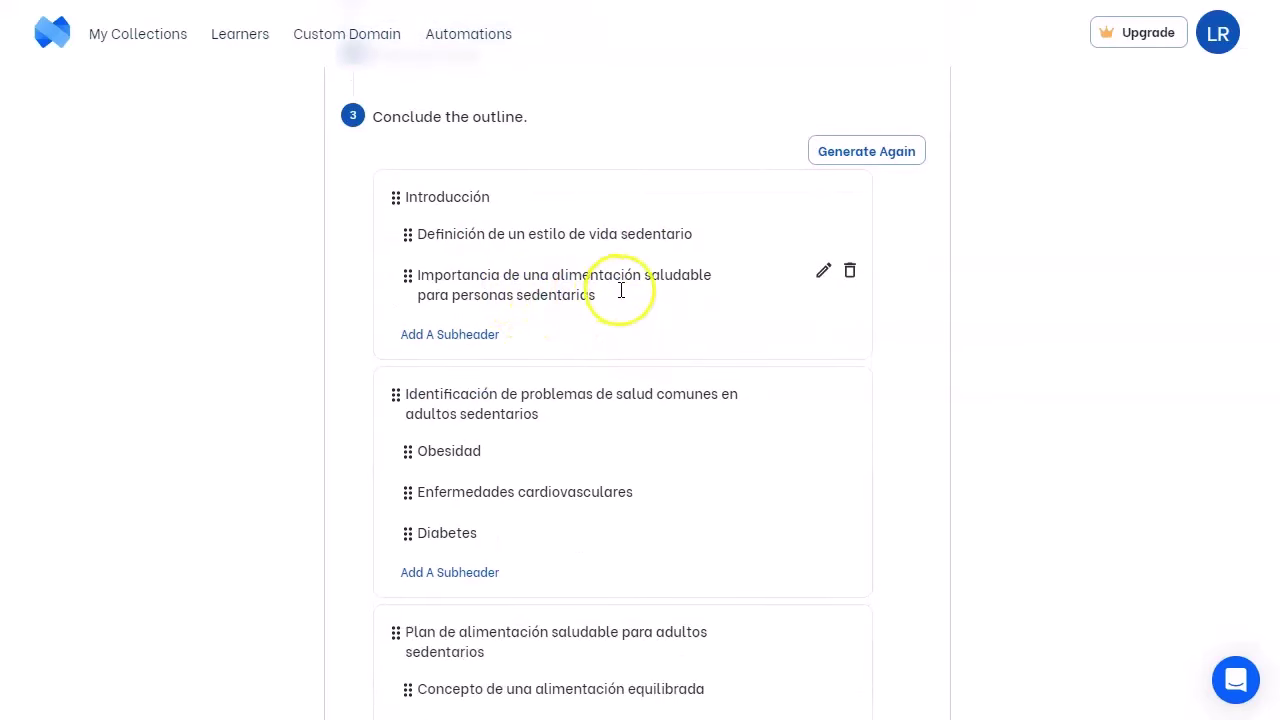
{"action": "scroll", "coordinate": [620, 294], "scroll_direction": "down", "scroll_amount": 2}
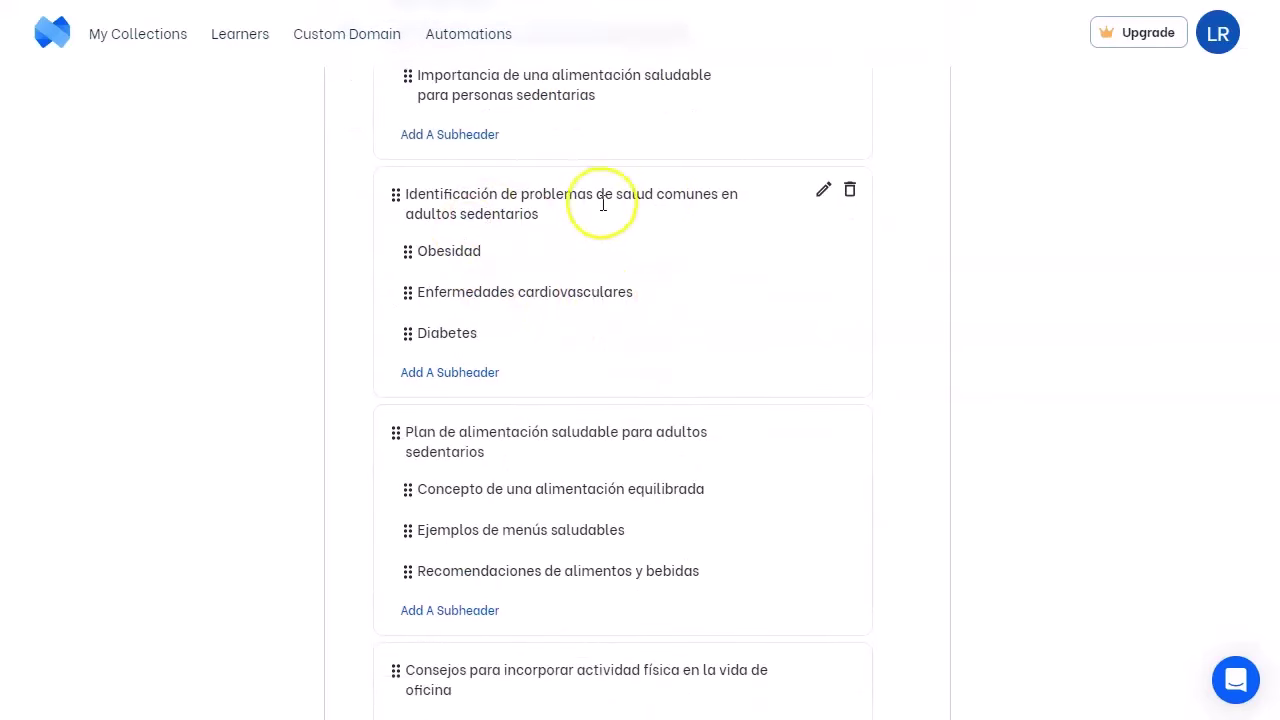
{"action": "scroll", "coordinate": [470, 360], "scroll_direction": "down", "scroll_amount": 2}
{"action": "scroll", "coordinate": [490, 390], "scroll_direction": "down", "scroll_amount": 8}
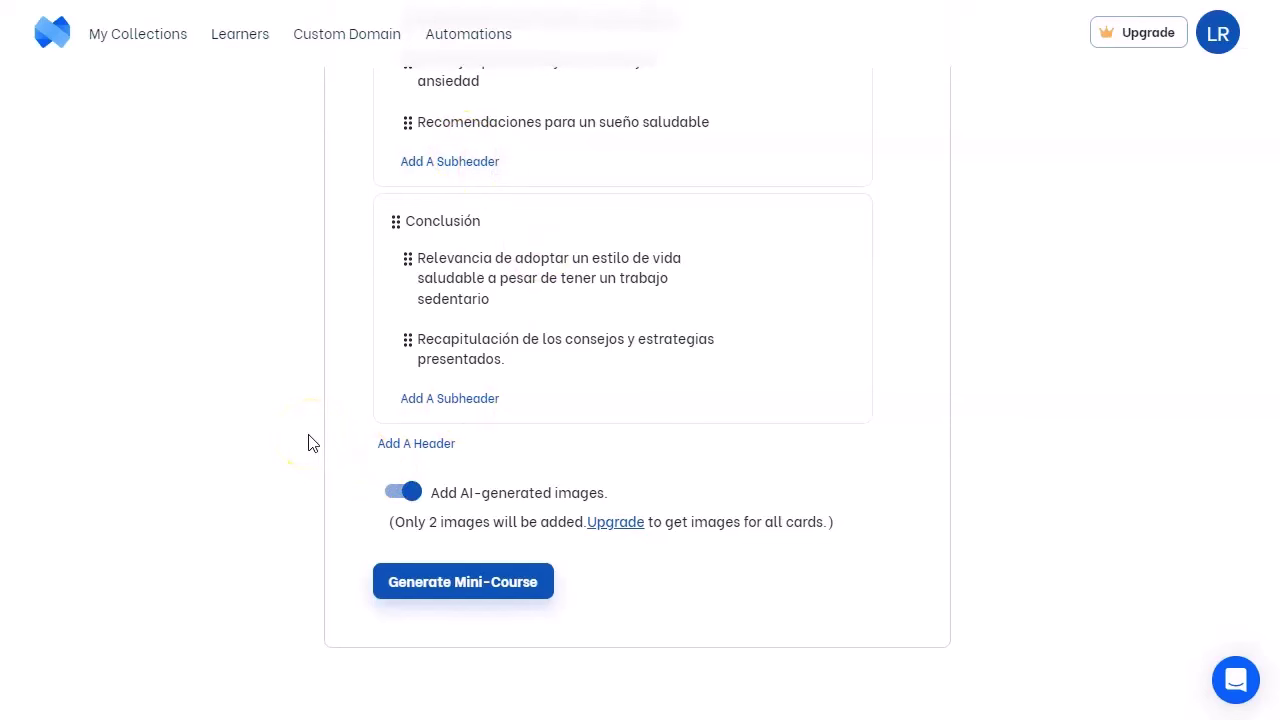
{"action": "left_click", "coordinate": [469, 592]}
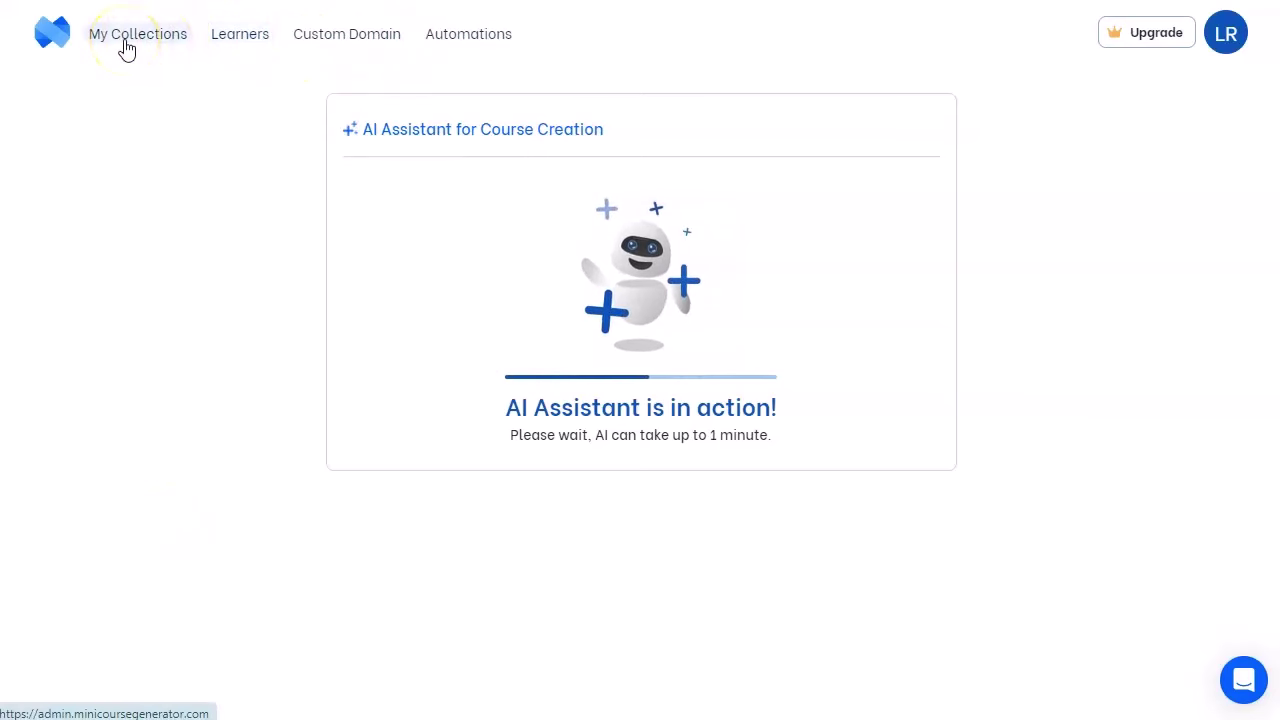
Open the newly generated mini-course for editing once the AI Assistant has finished
{"action": "left_click", "coordinate": [254, 44]}
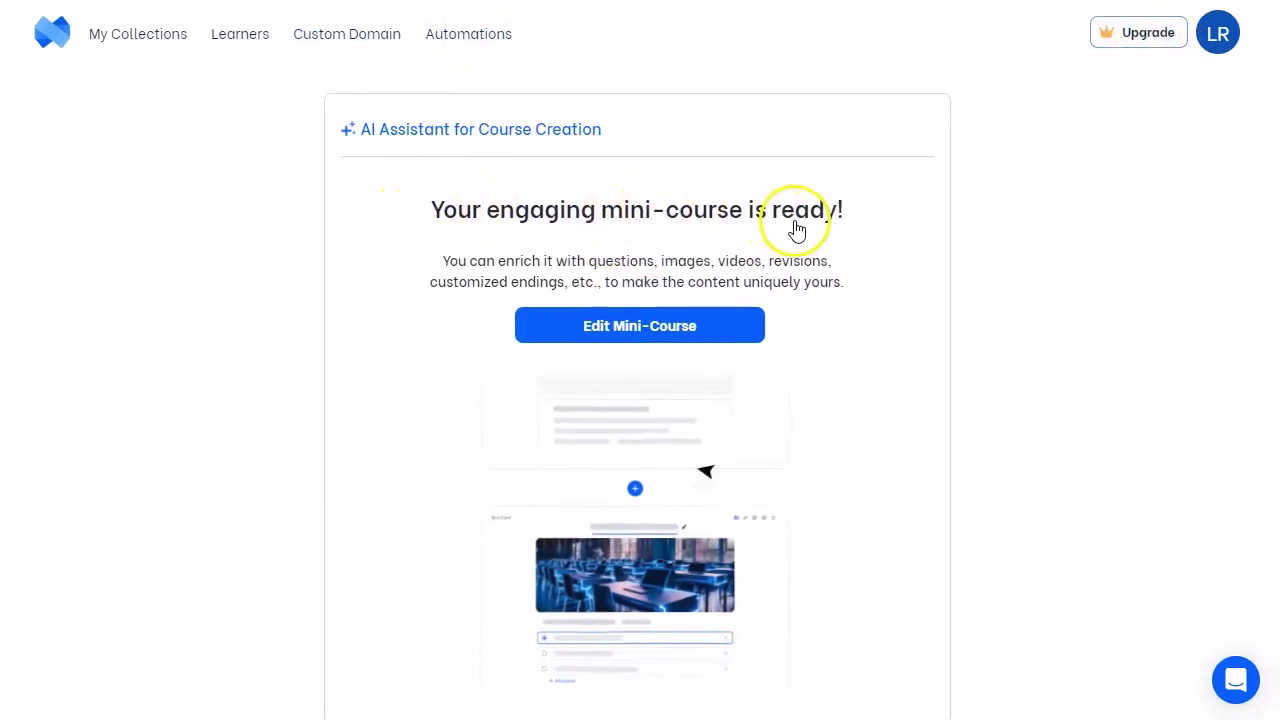
{"action": "scroll", "coordinate": [414, 251], "scroll_direction": "down", "scroll_amount": 1}
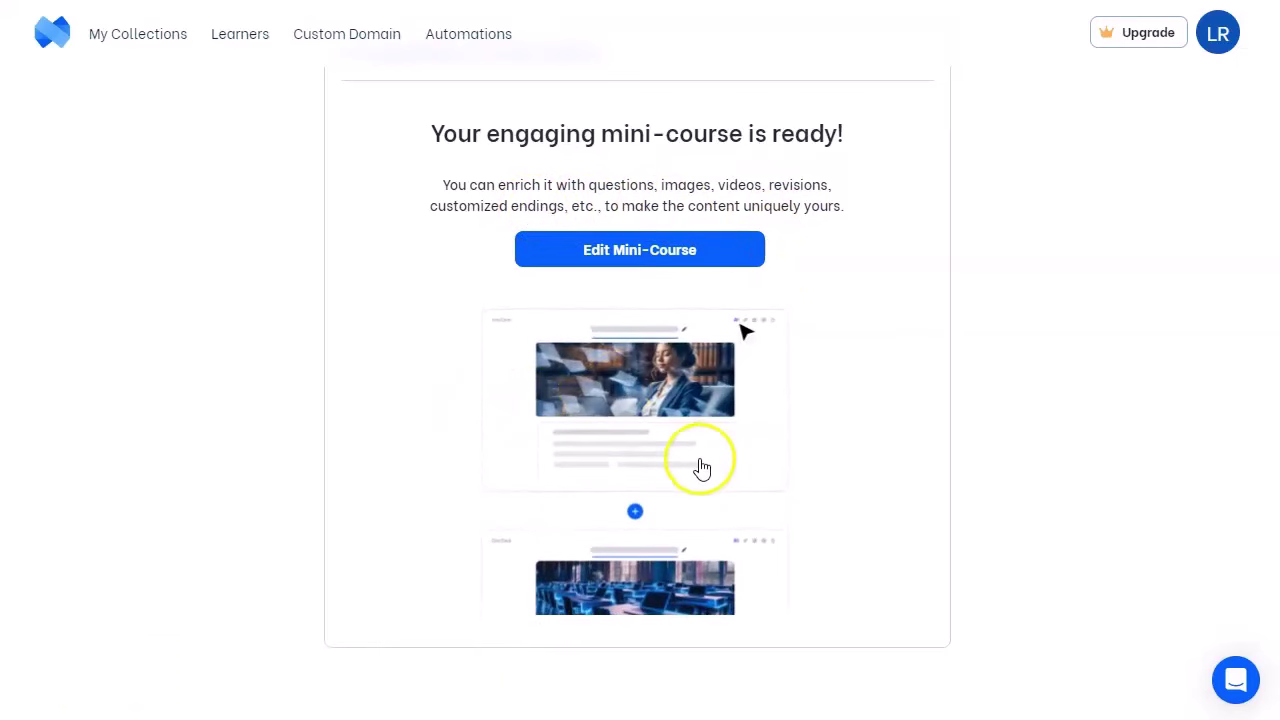
{"action": "left_click", "coordinate": [627, 259]}
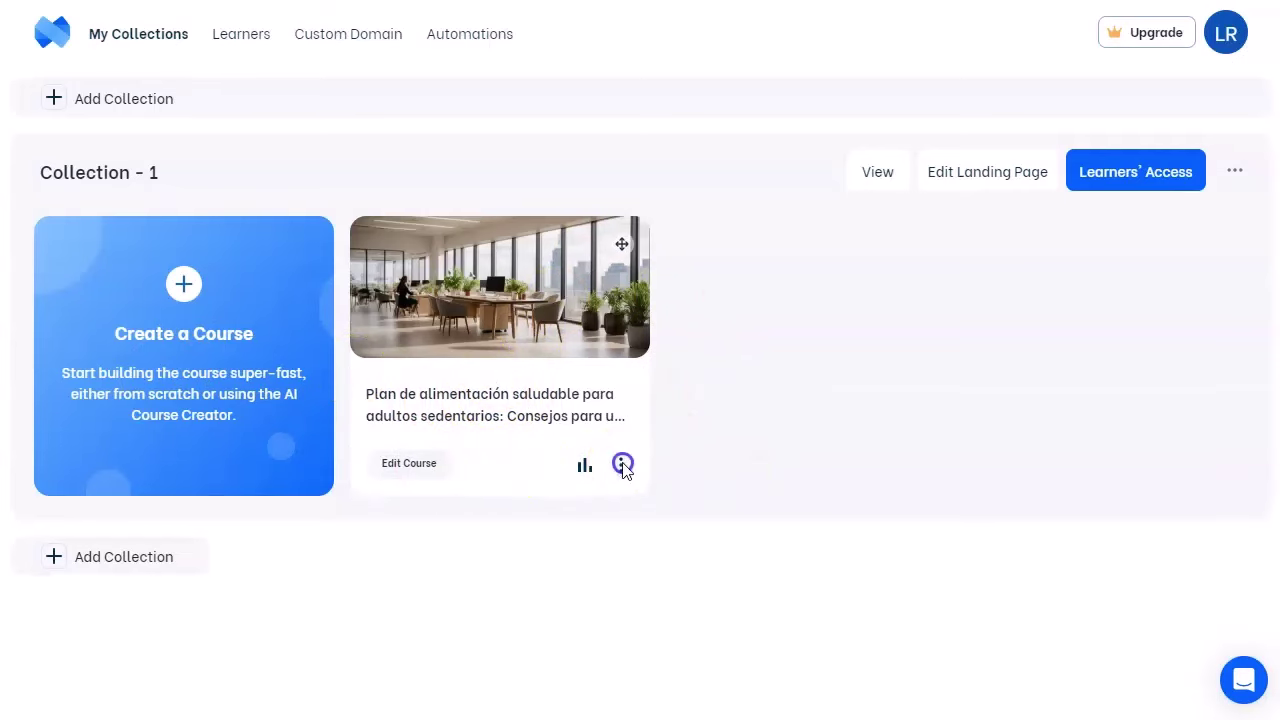
Preview the generated course from its collection and examine the cover, introductory text and list of units
{"action": "left_click", "coordinate": [621, 465]}
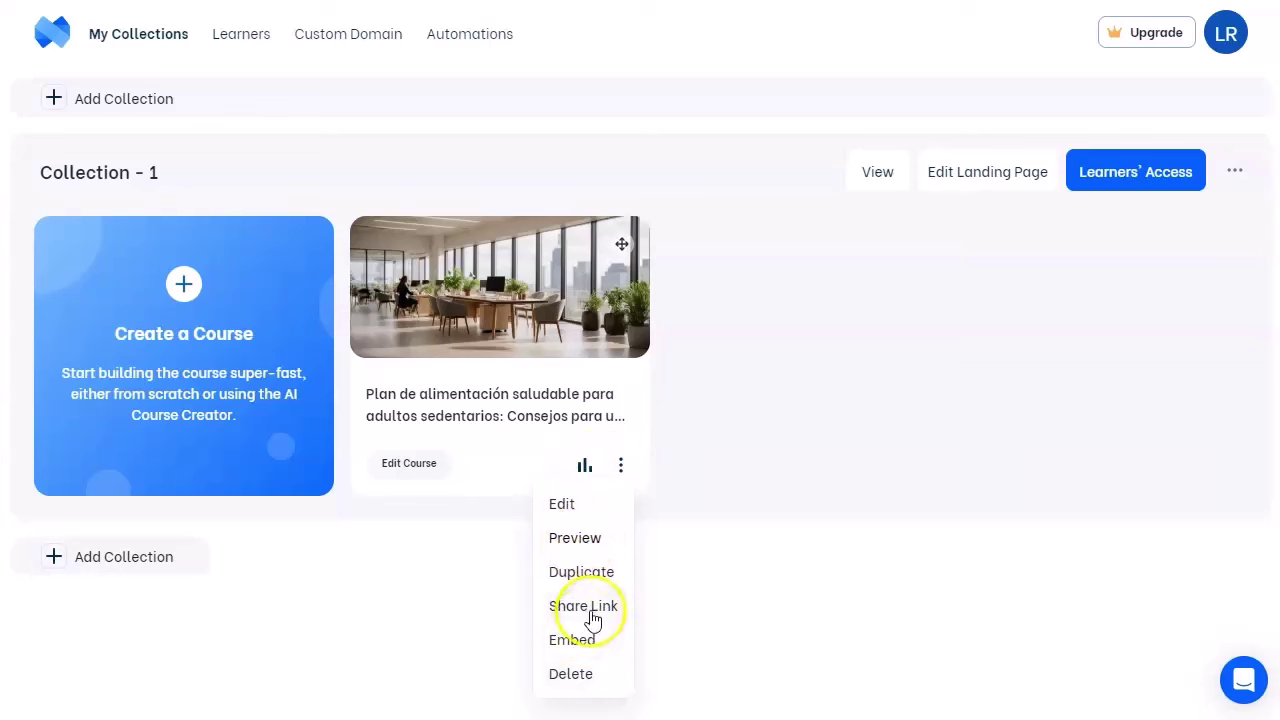
{"action": "left_click", "coordinate": [590, 543]}
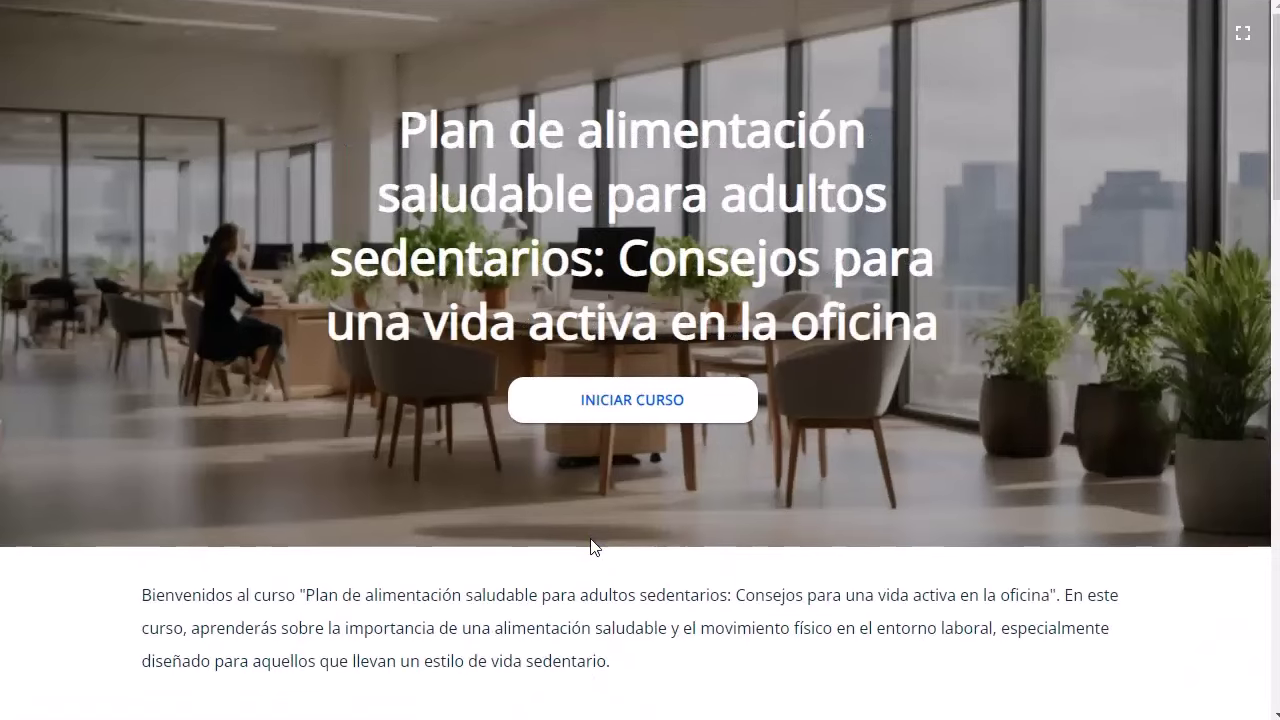
{"action": "scroll", "coordinate": [660, 310], "scroll_direction": "down", "scroll_amount": 1}
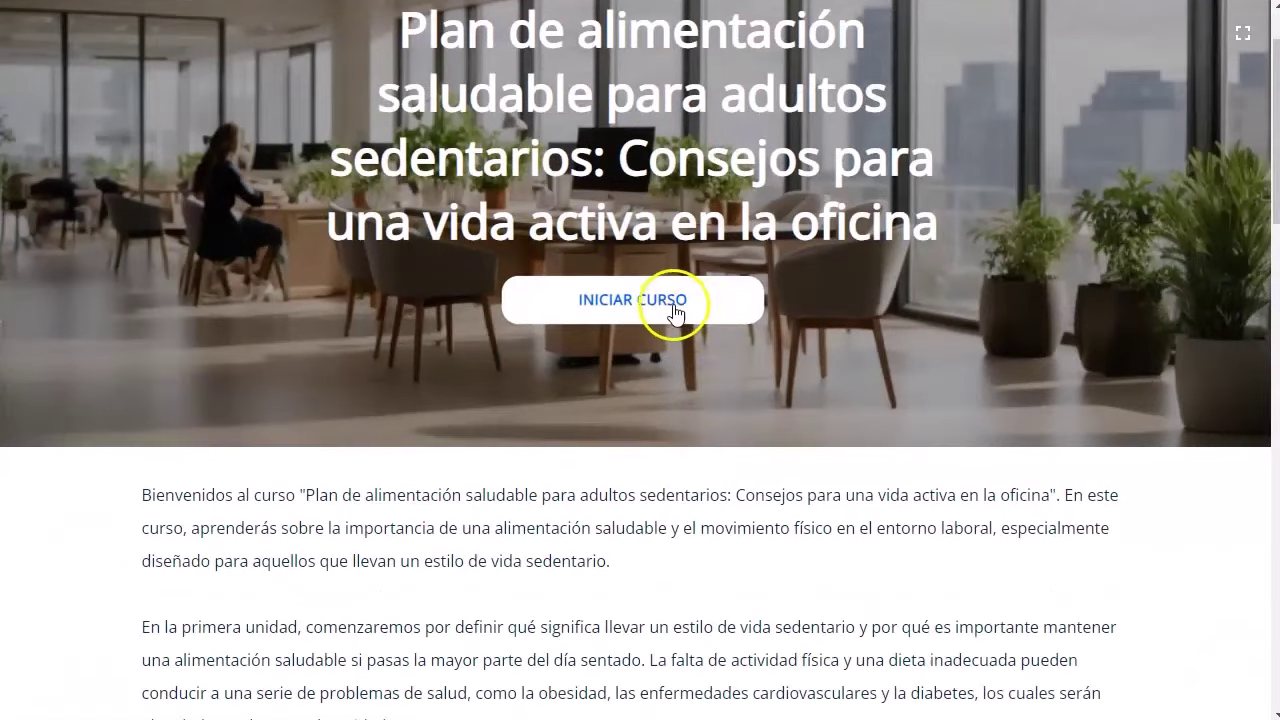
{"action": "scroll", "coordinate": [475, 425], "scroll_direction": "down", "scroll_amount": 1}
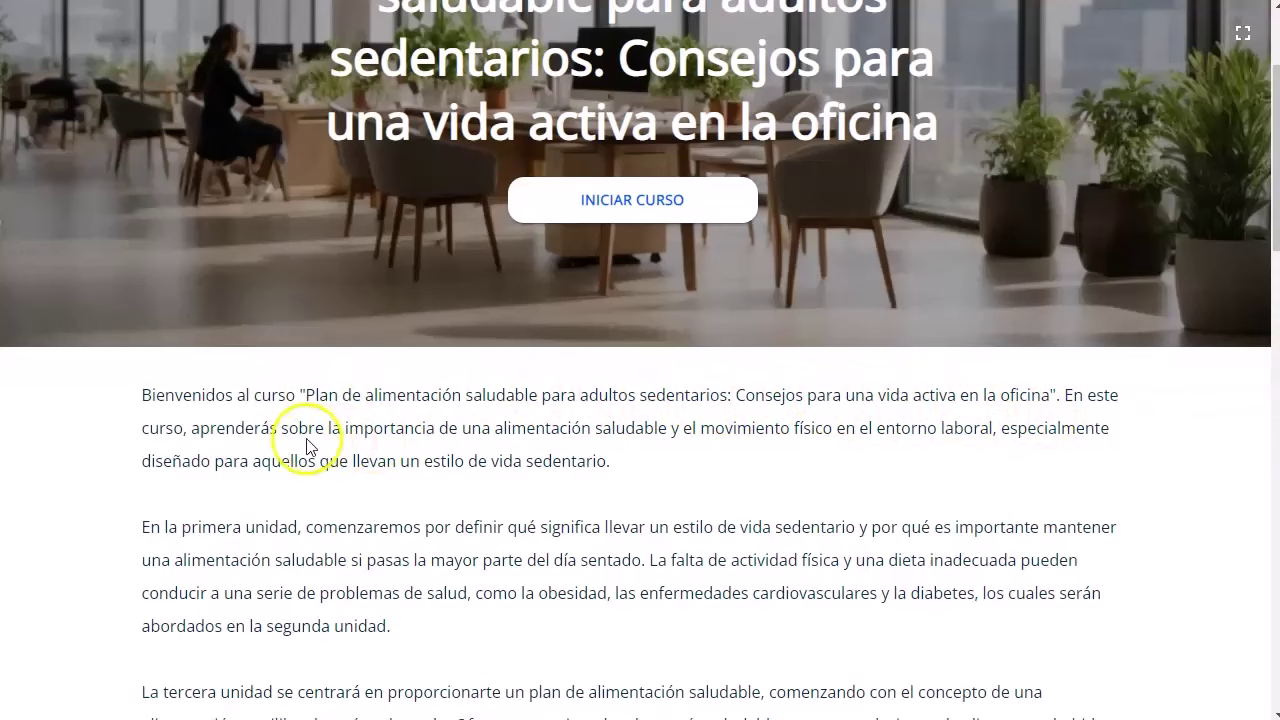
{"action": "scroll", "coordinate": [307, 446], "scroll_direction": "down", "scroll_amount": 2}
{"action": "scroll", "coordinate": [307, 446], "scroll_direction": "down", "scroll_amount": 5}
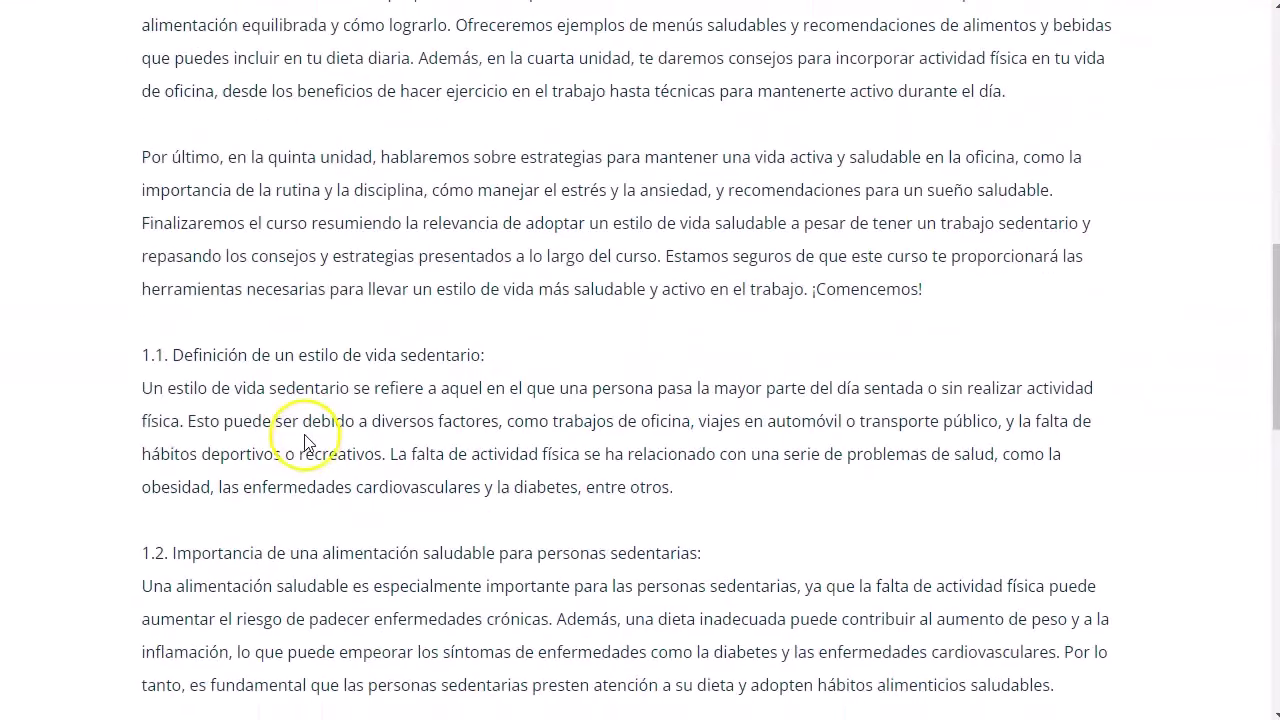
{"action": "scroll", "coordinate": [307, 446], "scroll_direction": "down", "scroll_amount": 8}
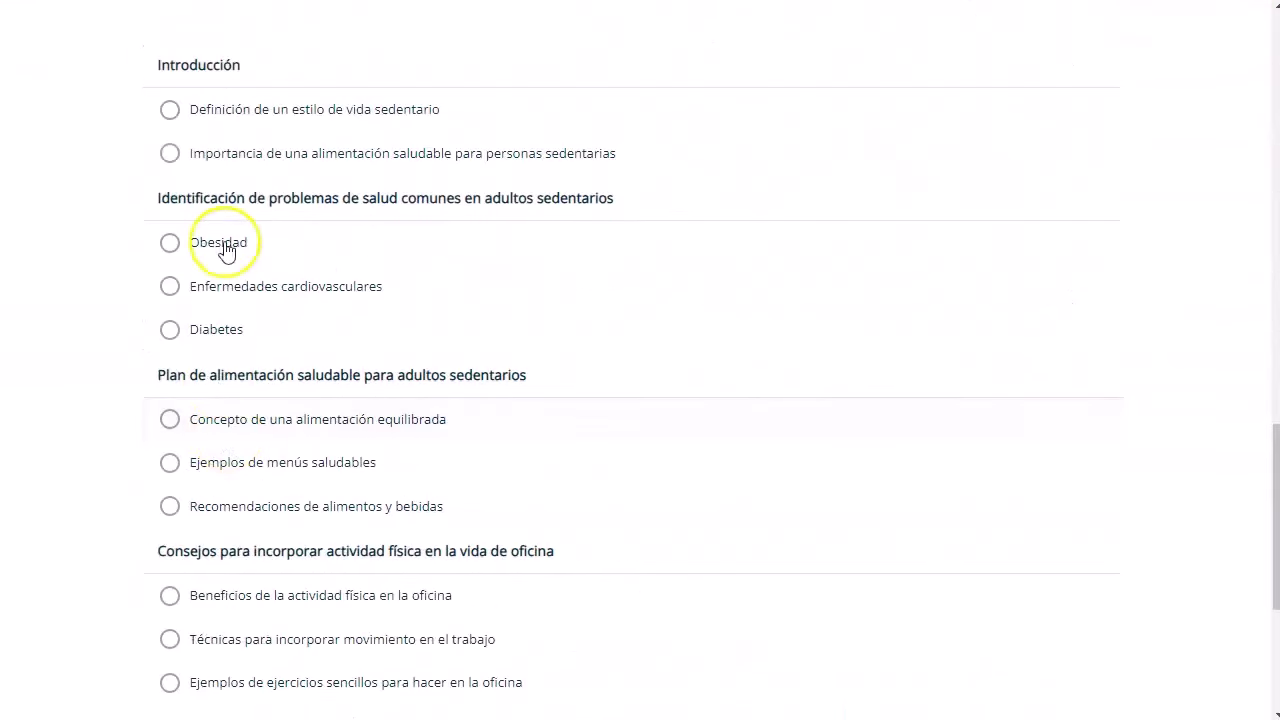
Review the remaining units on the cover page, start the course and read the first lesson, "Definición de un estilo de vida sedentario"
{"action": "scroll", "coordinate": [293, 435], "scroll_direction": "down", "scroll_amount": 3}
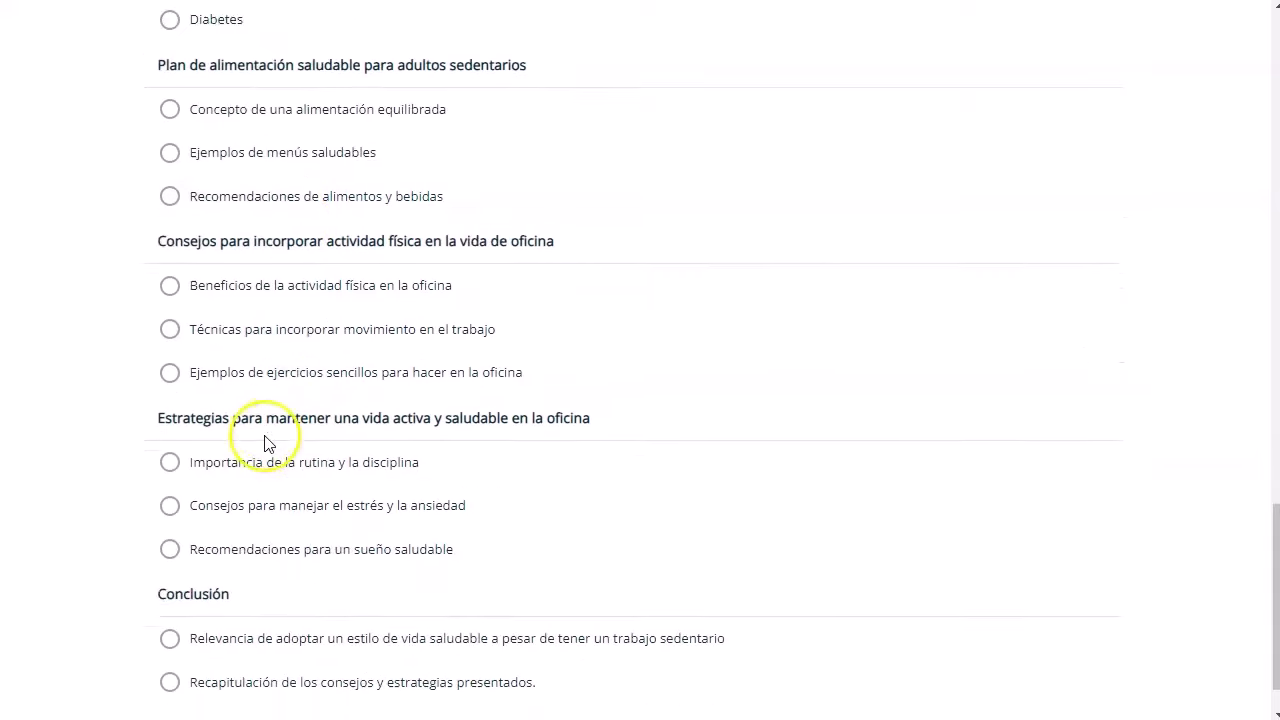
{"action": "left_click", "coordinate": [647, 690]}
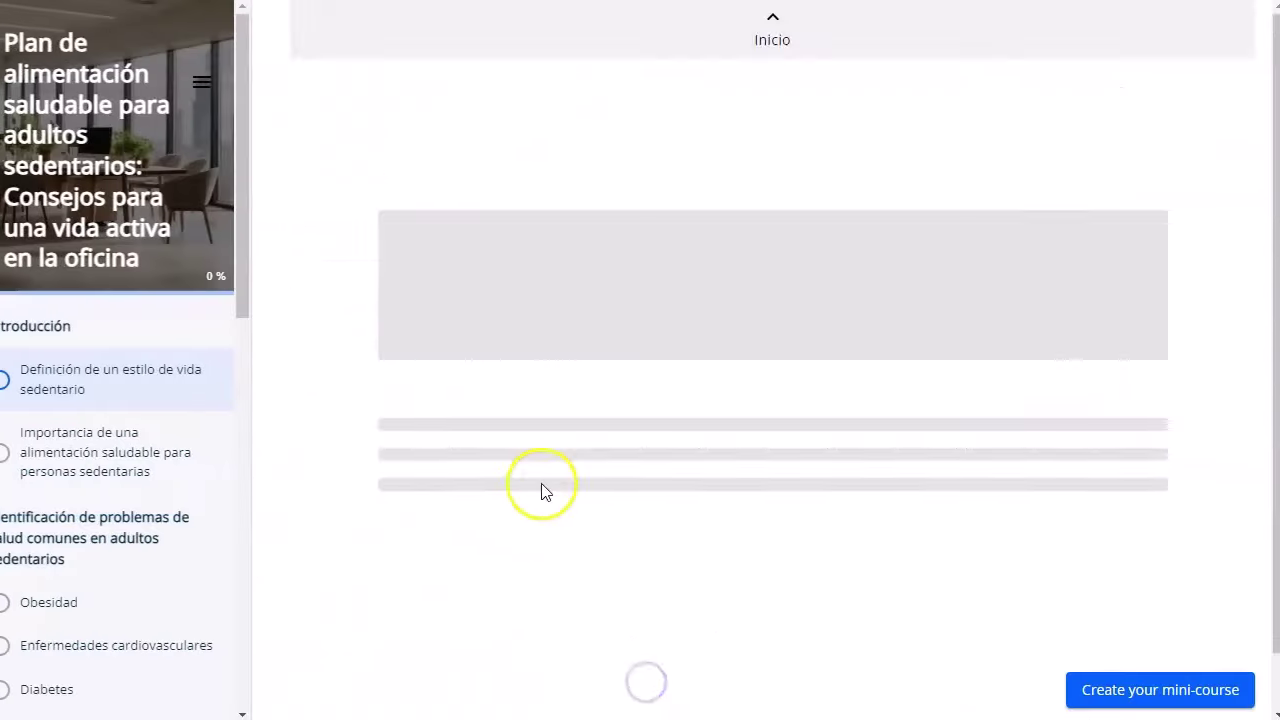
{"action": "scroll", "coordinate": [136, 500], "scroll_direction": "down", "scroll_amount": 3}
{"action": "scroll", "coordinate": [571, 508], "scroll_direction": "down", "scroll_amount": 10}
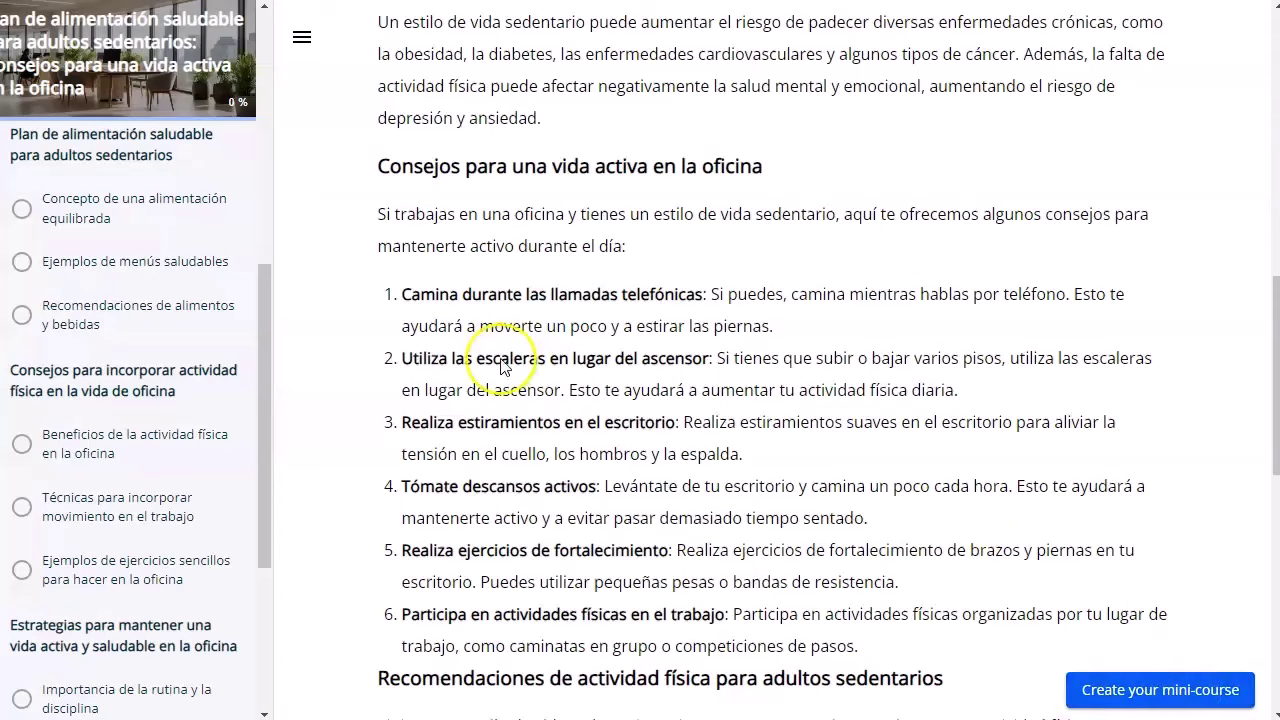
{"action": "scroll", "coordinate": [537, 417], "scroll_direction": "down", "scroll_amount": 8}
{"action": "scroll", "coordinate": [551, 415], "scroll_direction": "up", "scroll_amount": 20}
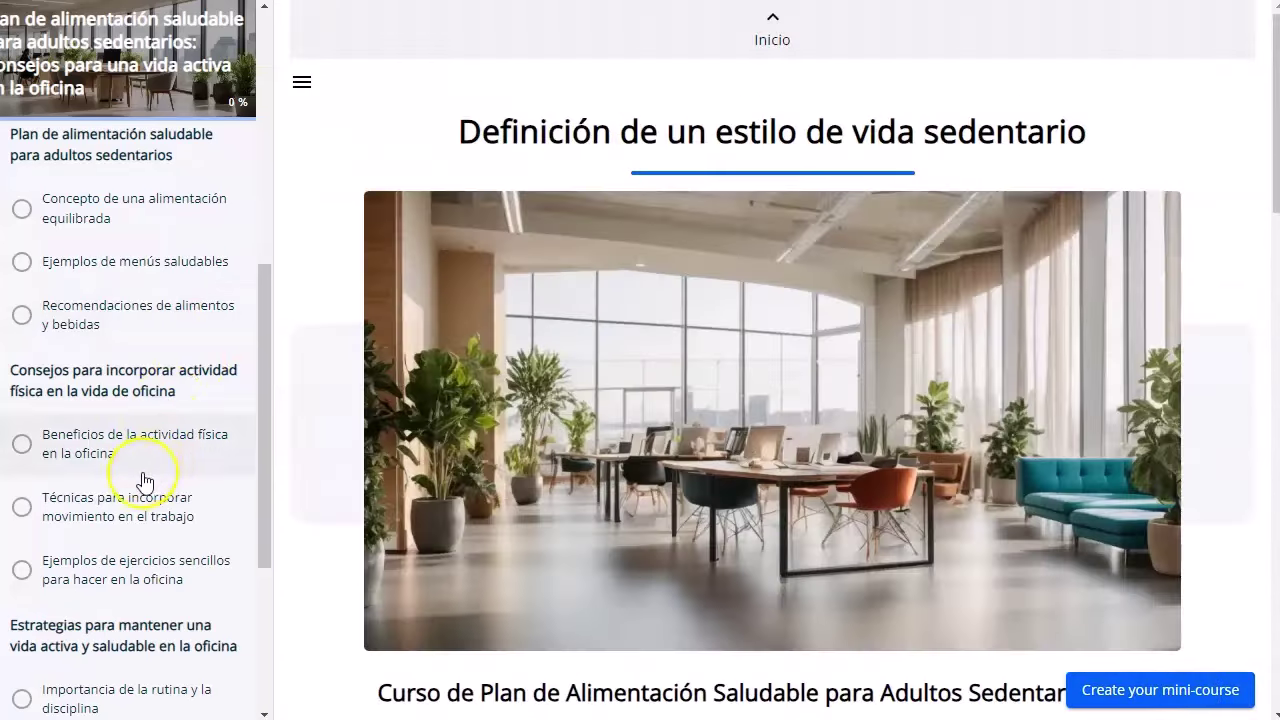
Read the lesson "Consejos para manejar el estrés y la ansiedad" to its end and continue to the following lesson
{"action": "scroll", "coordinate": [80, 491], "scroll_direction": "down", "scroll_amount": 6}
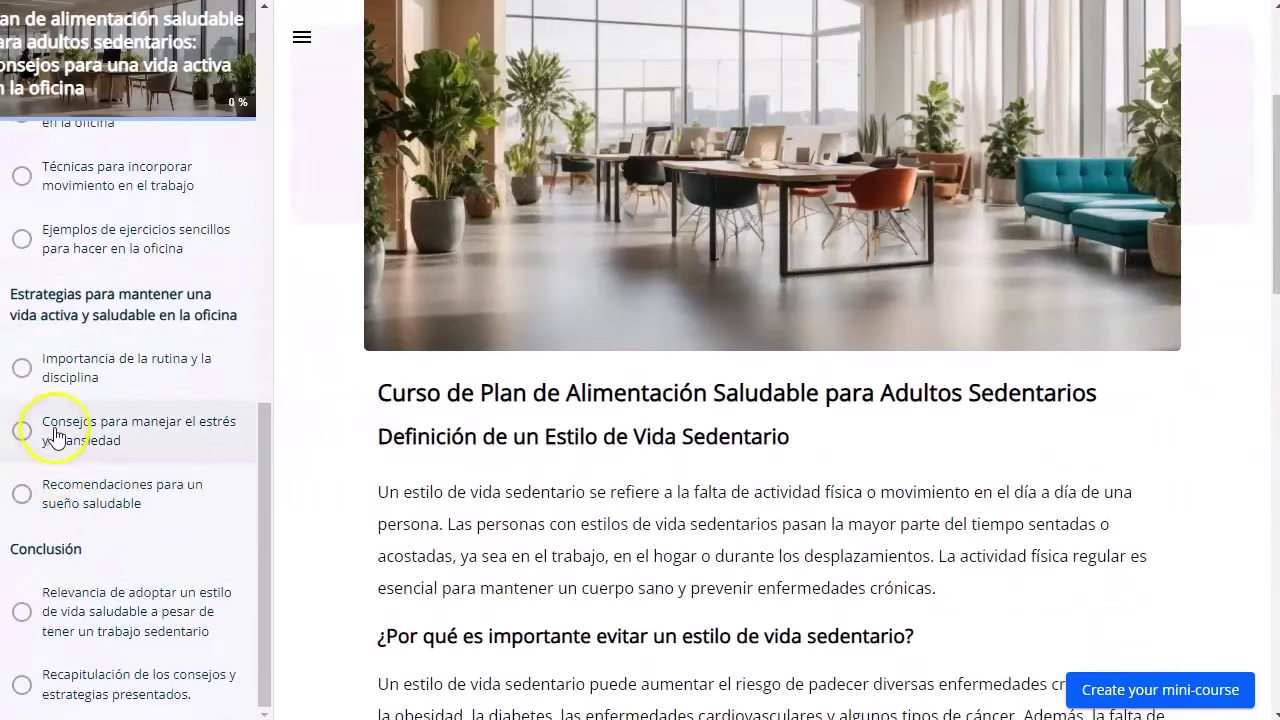
{"action": "left_click", "coordinate": [74, 430]}
{"action": "scroll", "coordinate": [497, 395], "scroll_direction": "down", "scroll_amount": 6}
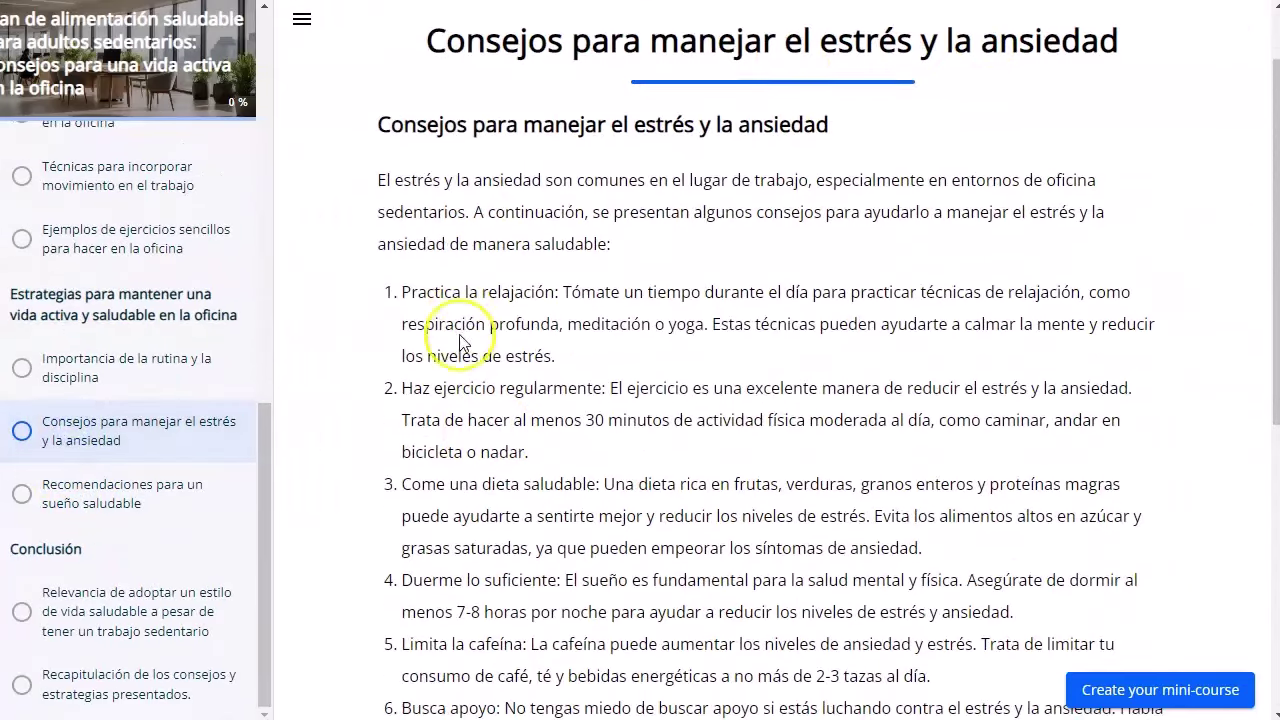
{"action": "scroll", "coordinate": [497, 395], "scroll_direction": "up", "scroll_amount": 6}
{"action": "scroll", "coordinate": [508, 371], "scroll_direction": "down", "scroll_amount": 6}
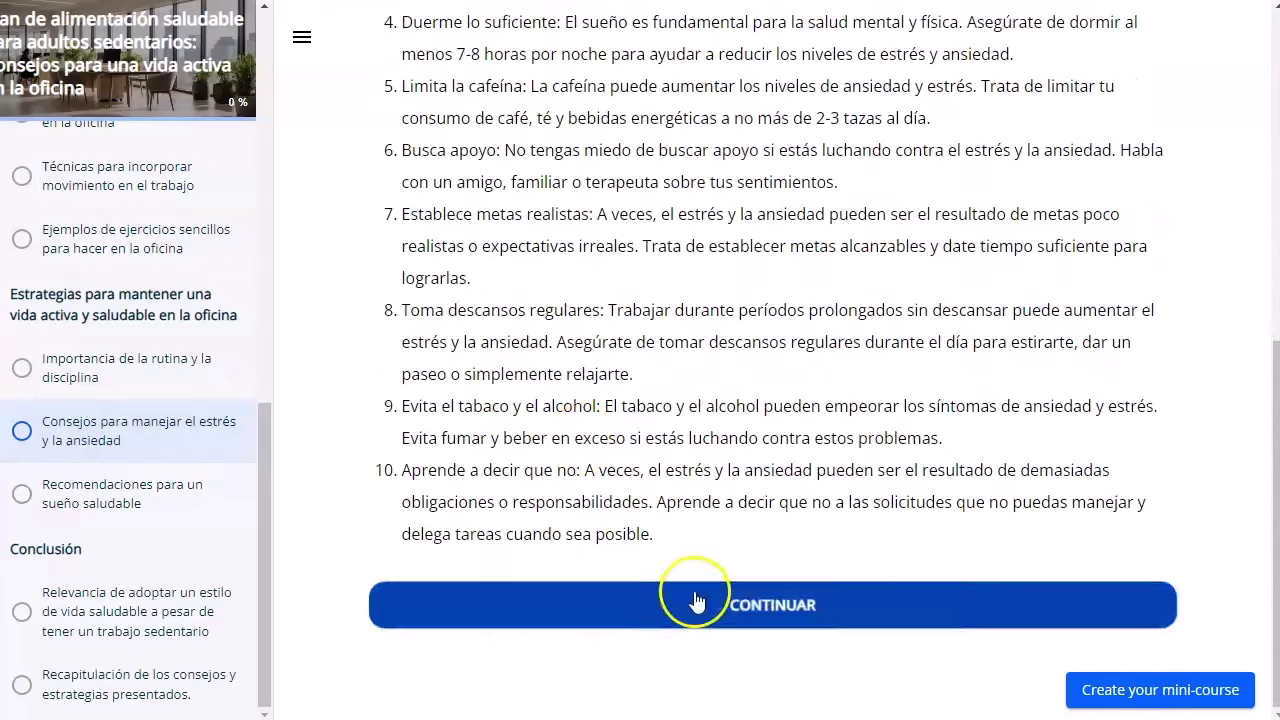
{"action": "left_click", "coordinate": [700, 605]}
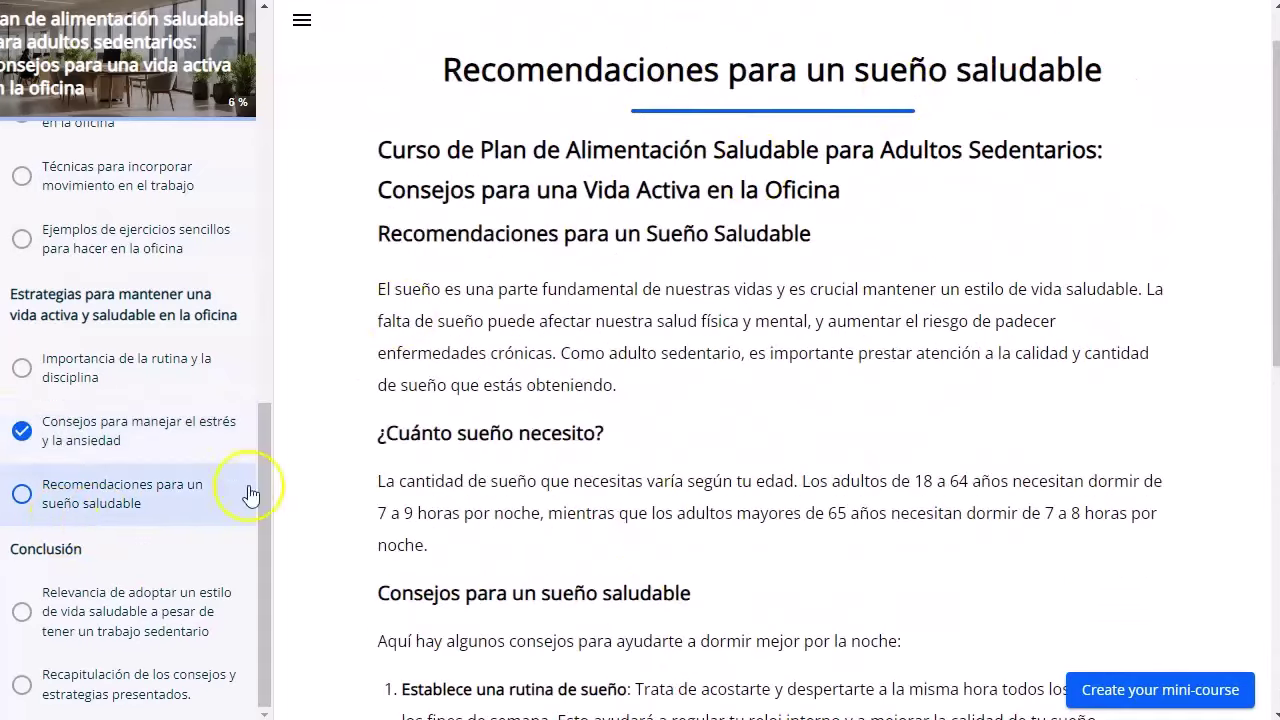
Examine the content of the lesson "Recomendaciones para un sueño saludable" and return to its beginning
{"action": "scroll", "coordinate": [505, 468], "scroll_direction": "down", "scroll_amount": 2}
{"action": "scroll", "coordinate": [505, 468], "scroll_direction": "down", "scroll_amount": 5}
{"action": "scroll", "coordinate": [506, 468], "scroll_direction": "up", "scroll_amount": 8}
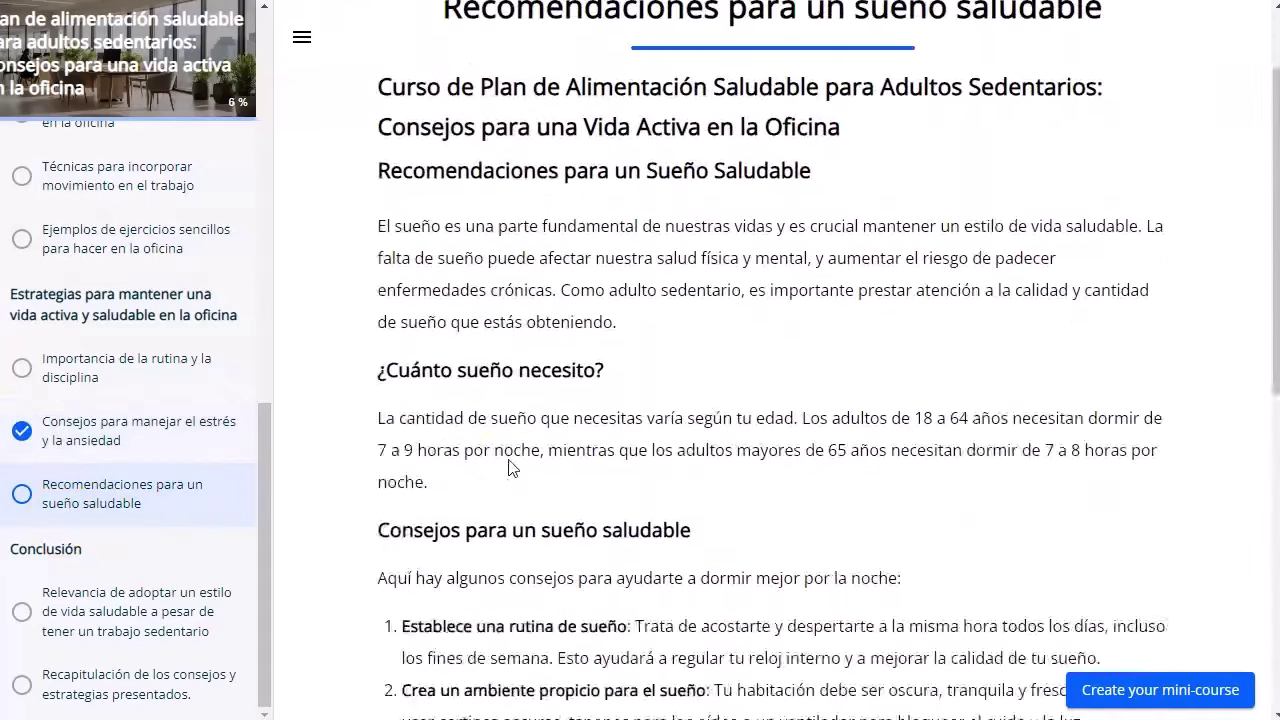
{"action": "scroll", "coordinate": [143, 243], "scroll_direction": "up", "scroll_amount": 10}
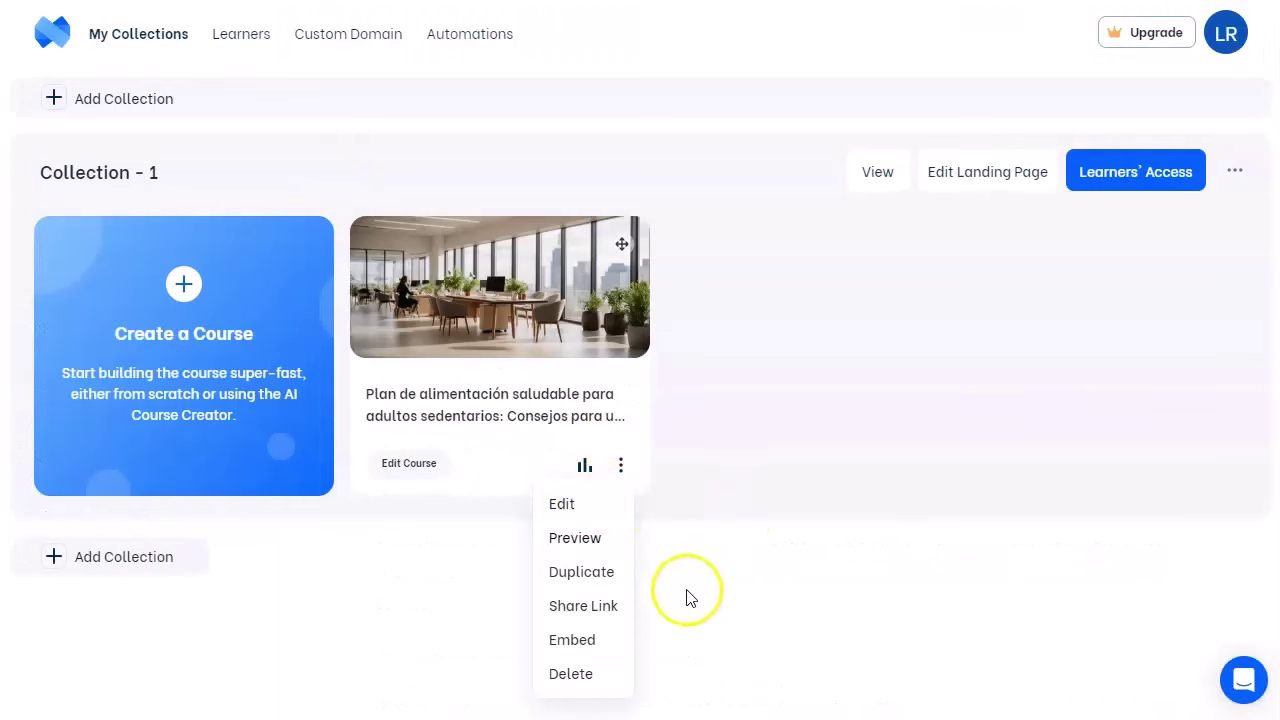
Copy the share link of the healthy eating course and enable its social sharing button
{"action": "left_click", "coordinate": [587, 607]}
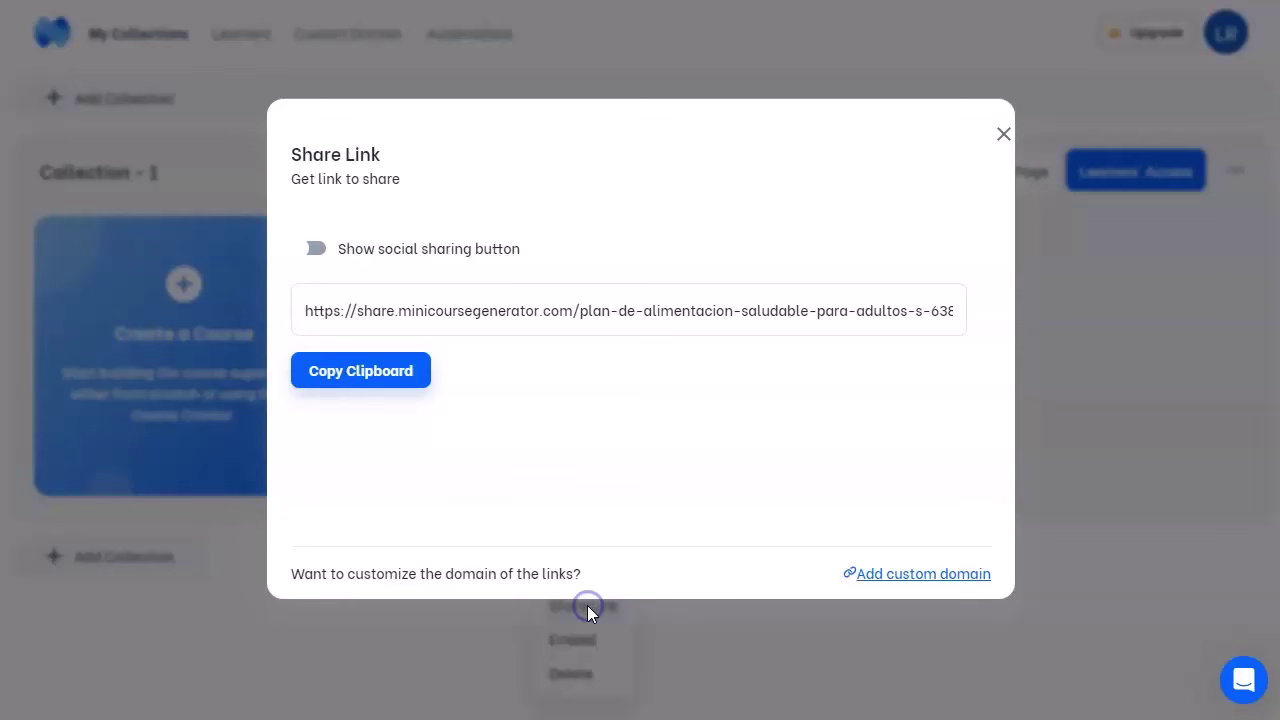
{"action": "left_click", "coordinate": [374, 370]}
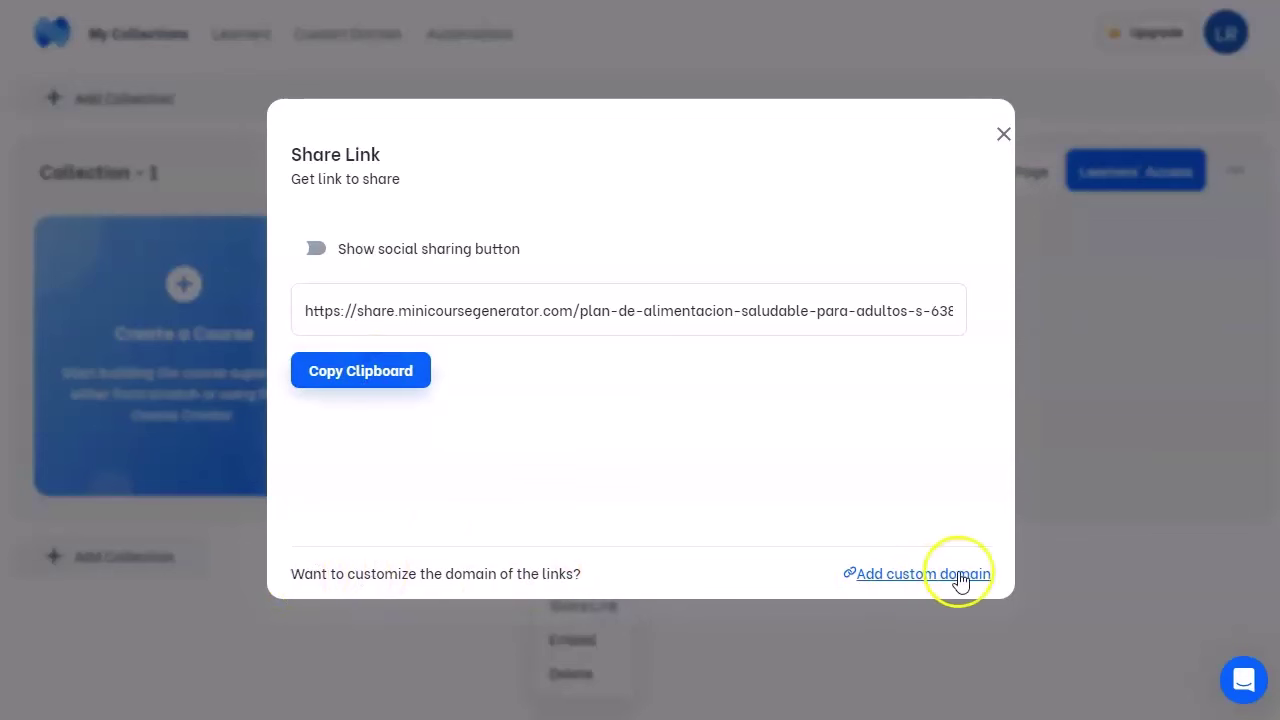
{"action": "left_click", "coordinate": [317, 250]}
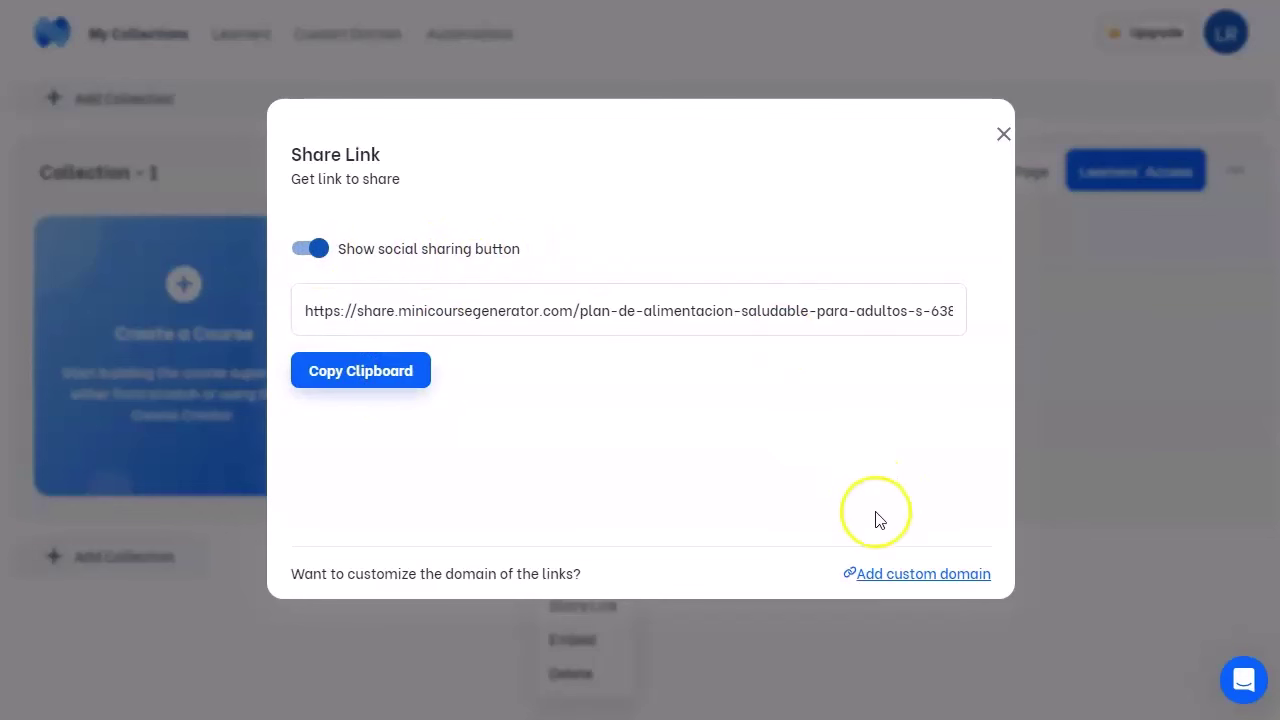
Open the copied course link in a new browser tab and check the social sharing options offered on the course cover
{"action": "key", "text": "ctrl+t"}
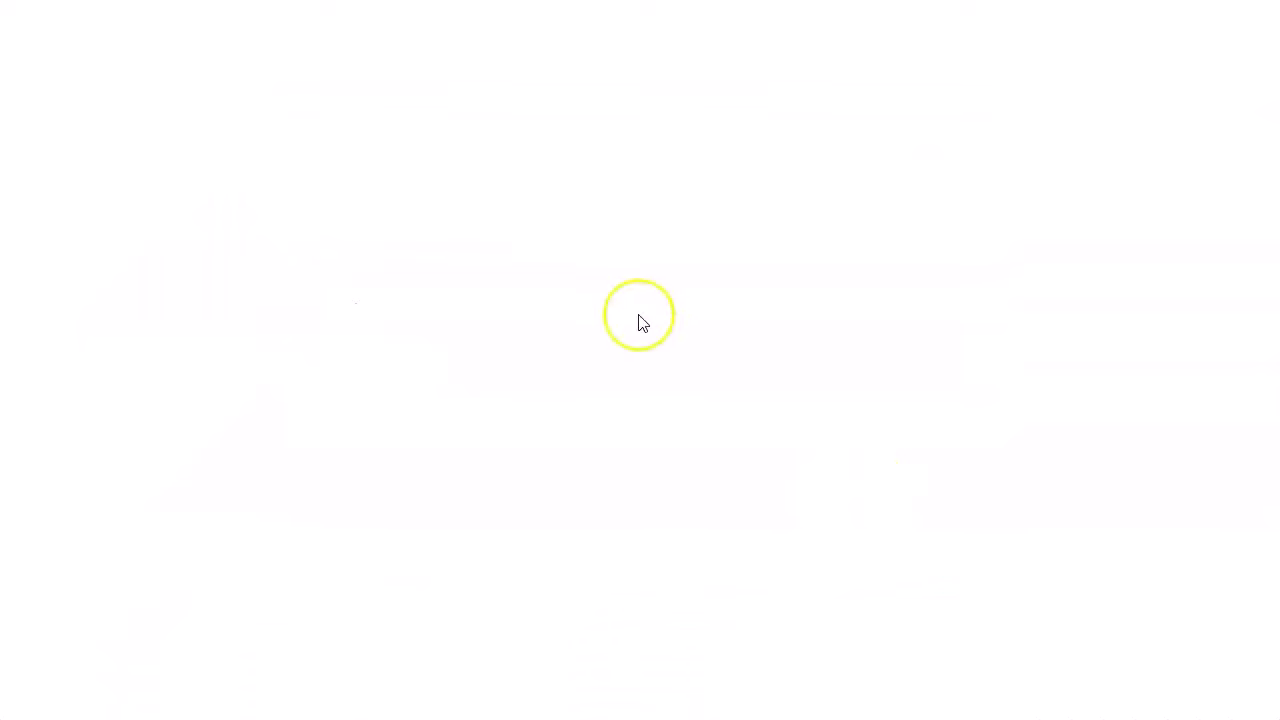
{"action": "left_click", "coordinate": [514, 327]}
{"action": "key", "text": "ctrl+v"}
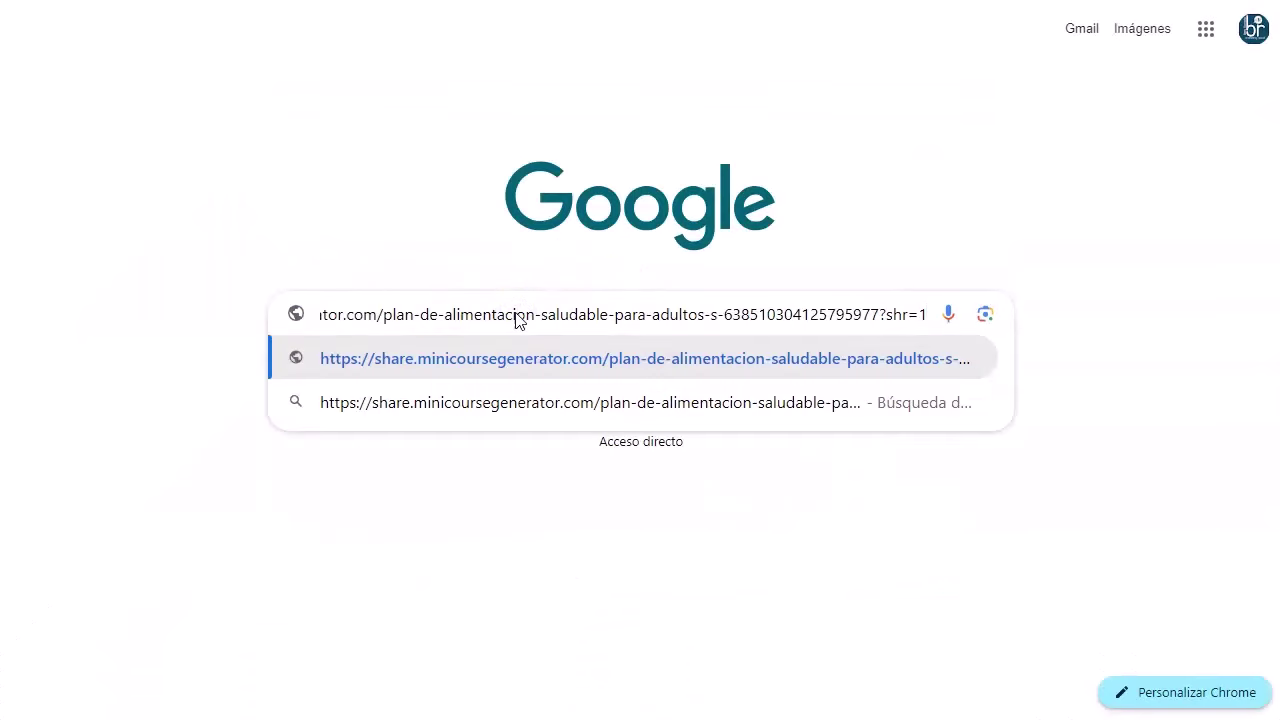
{"action": "key", "text": "Return"}
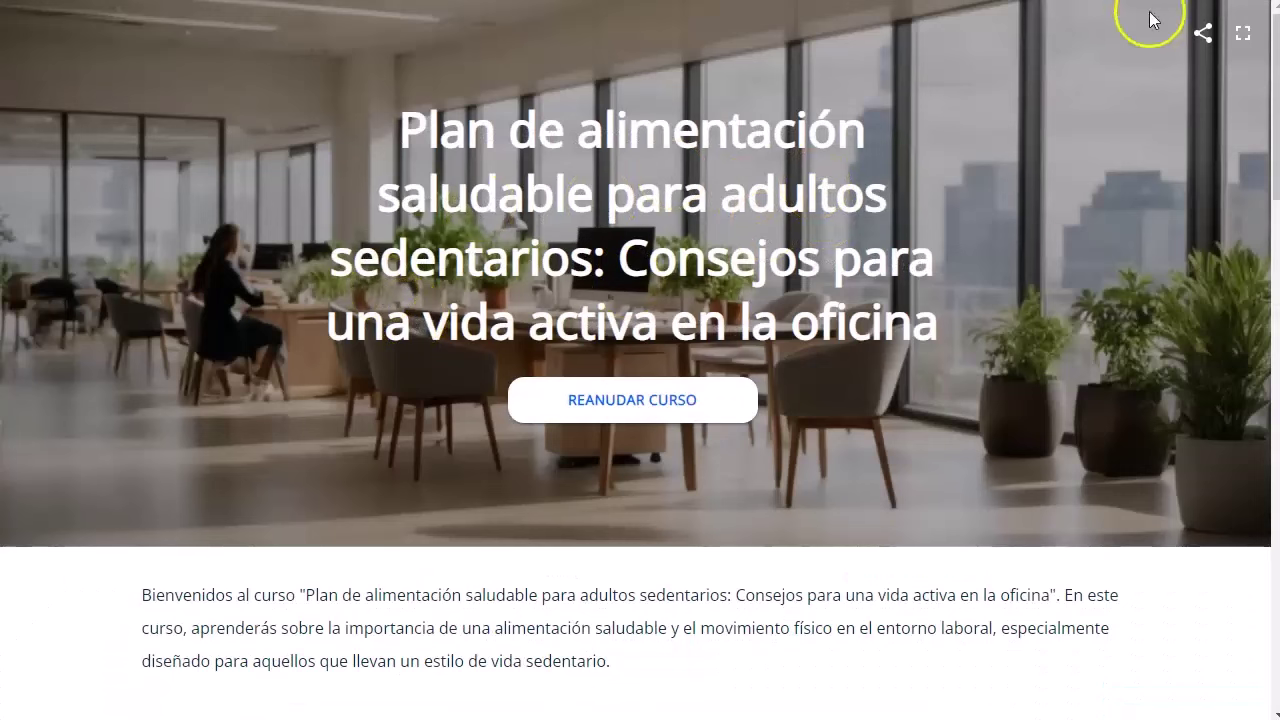
{"action": "left_click", "coordinate": [1201, 40]}
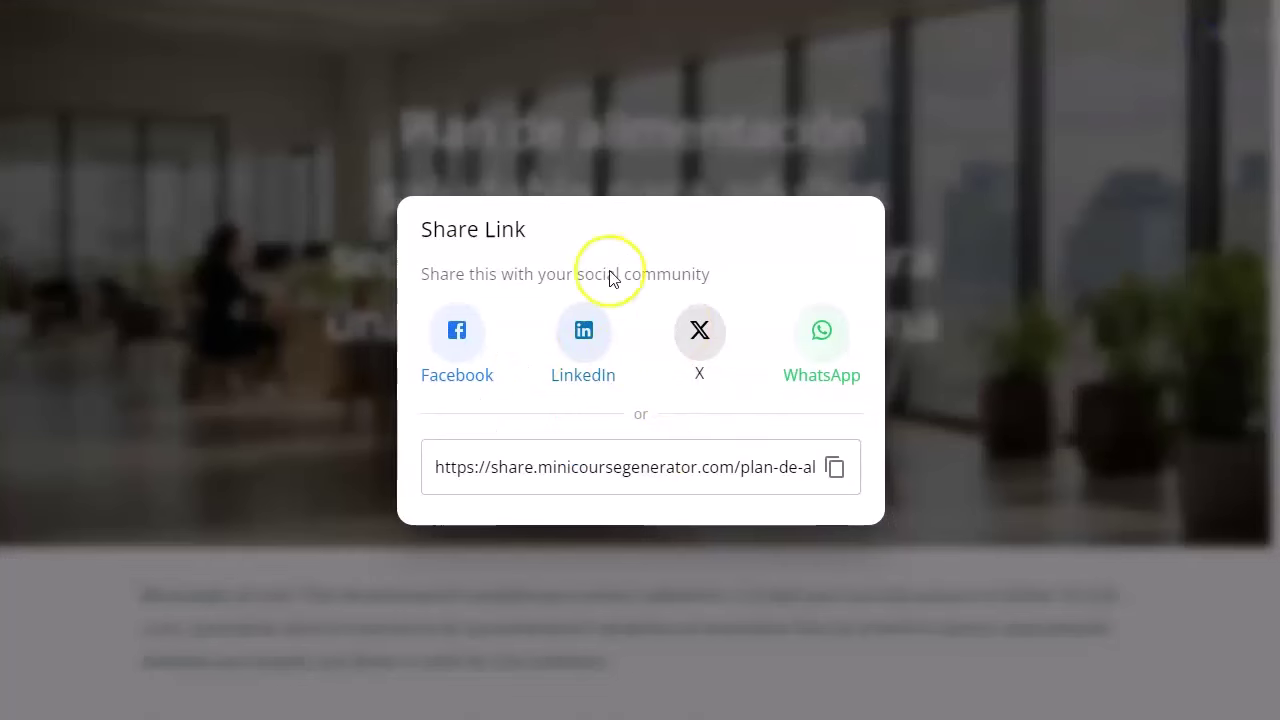
{"action": "left_click", "coordinate": [1070, 122]}
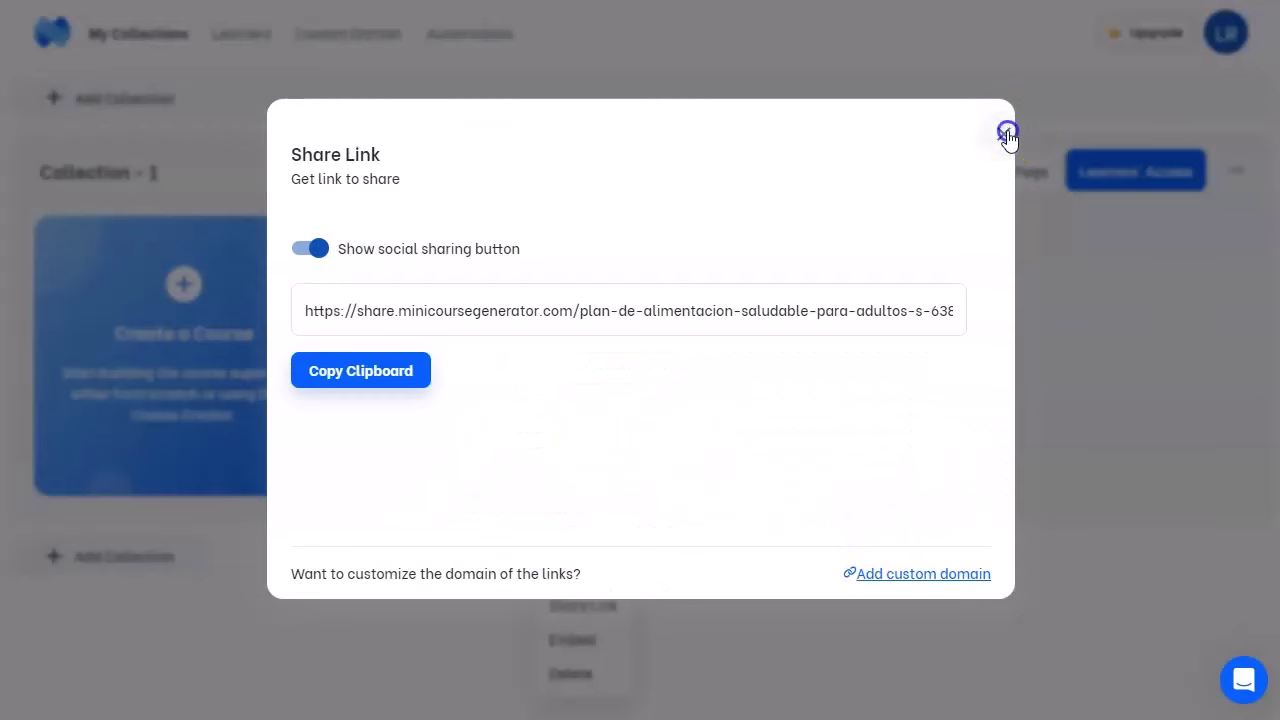
Close the share link settings, examine the course's embed code and return to the collection
{"action": "left_click", "coordinate": [1007, 132]}
{"action": "left_click", "coordinate": [576, 640]}
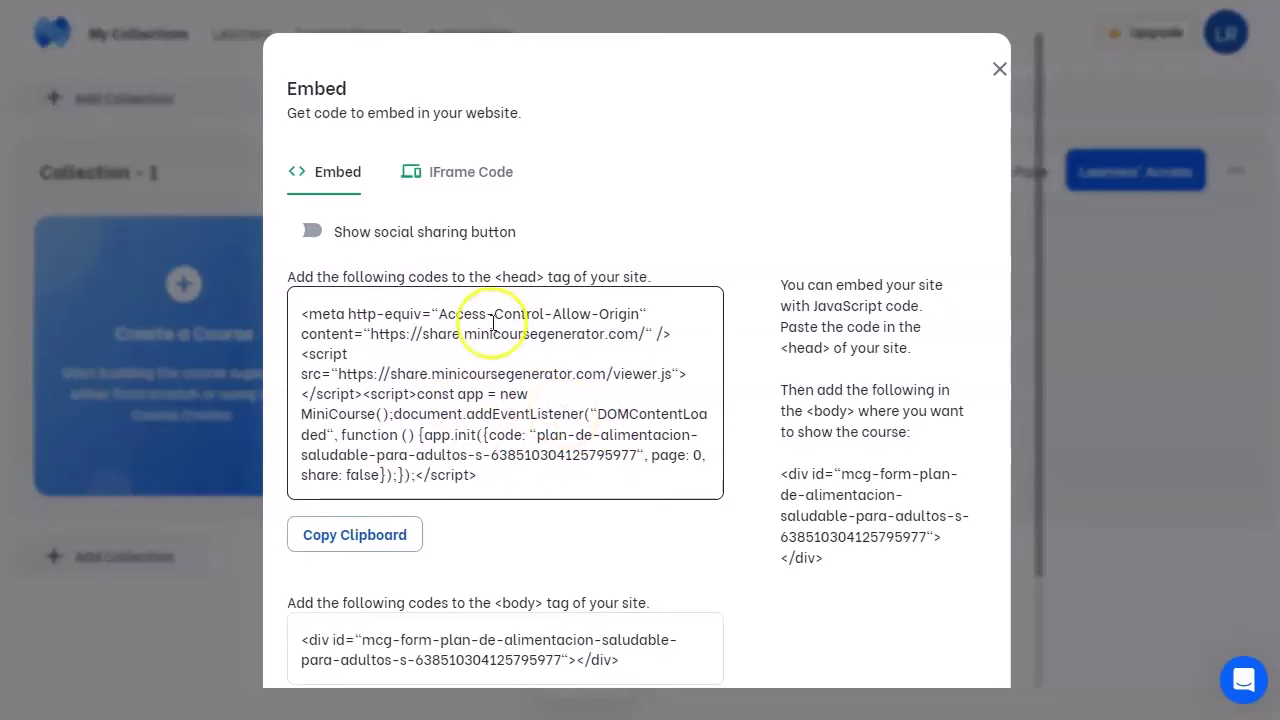
{"action": "left_click", "coordinate": [1000, 68]}
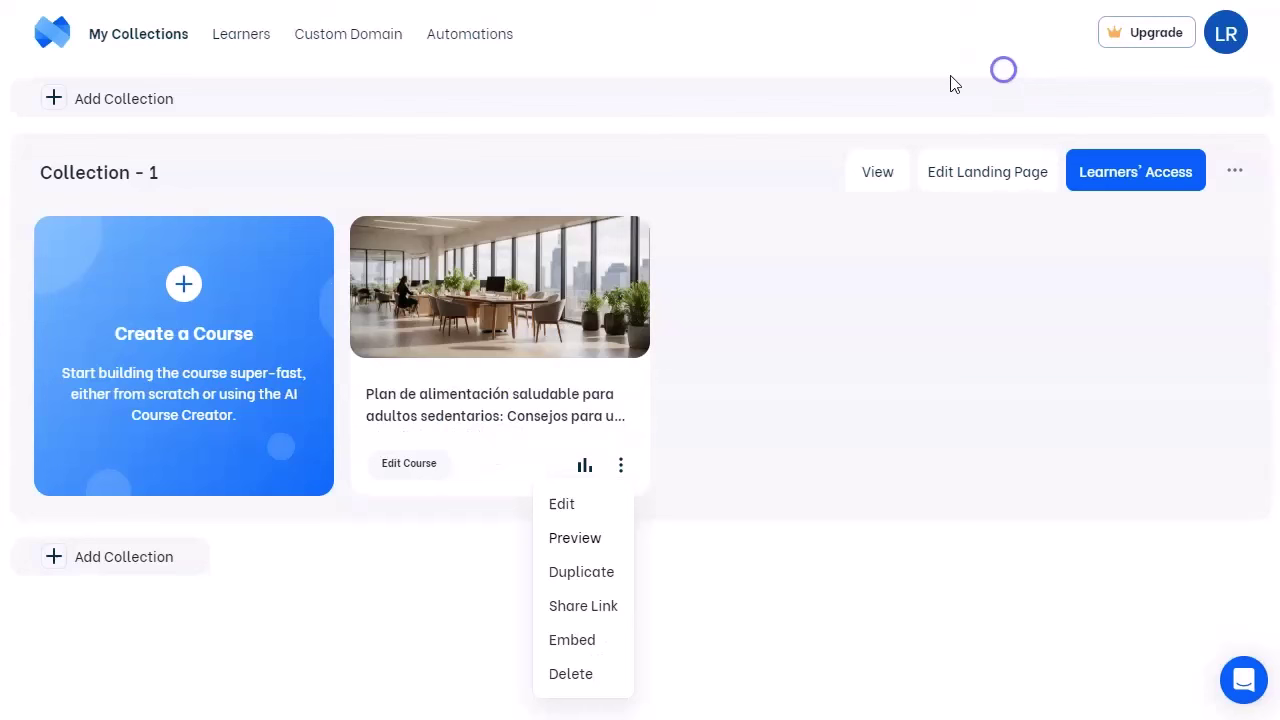
{"action": "left_click", "coordinate": [768, 563]}
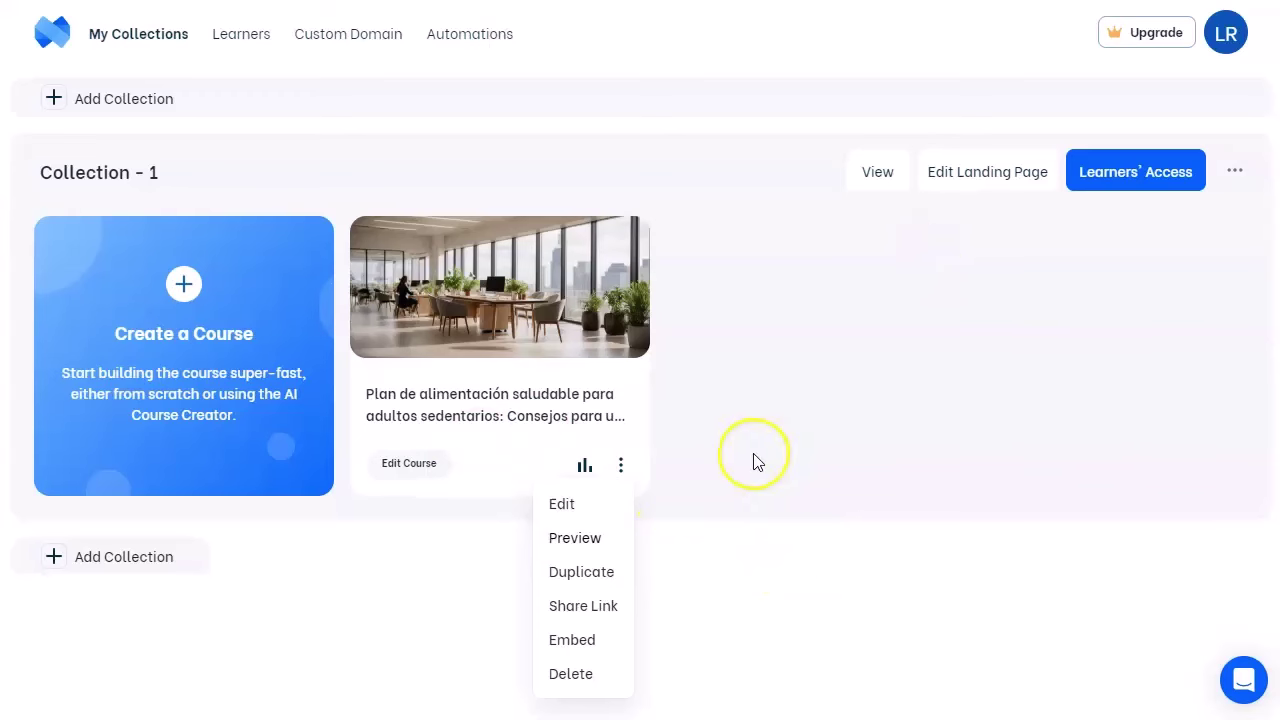
{"action": "left_click", "coordinate": [797, 615]}
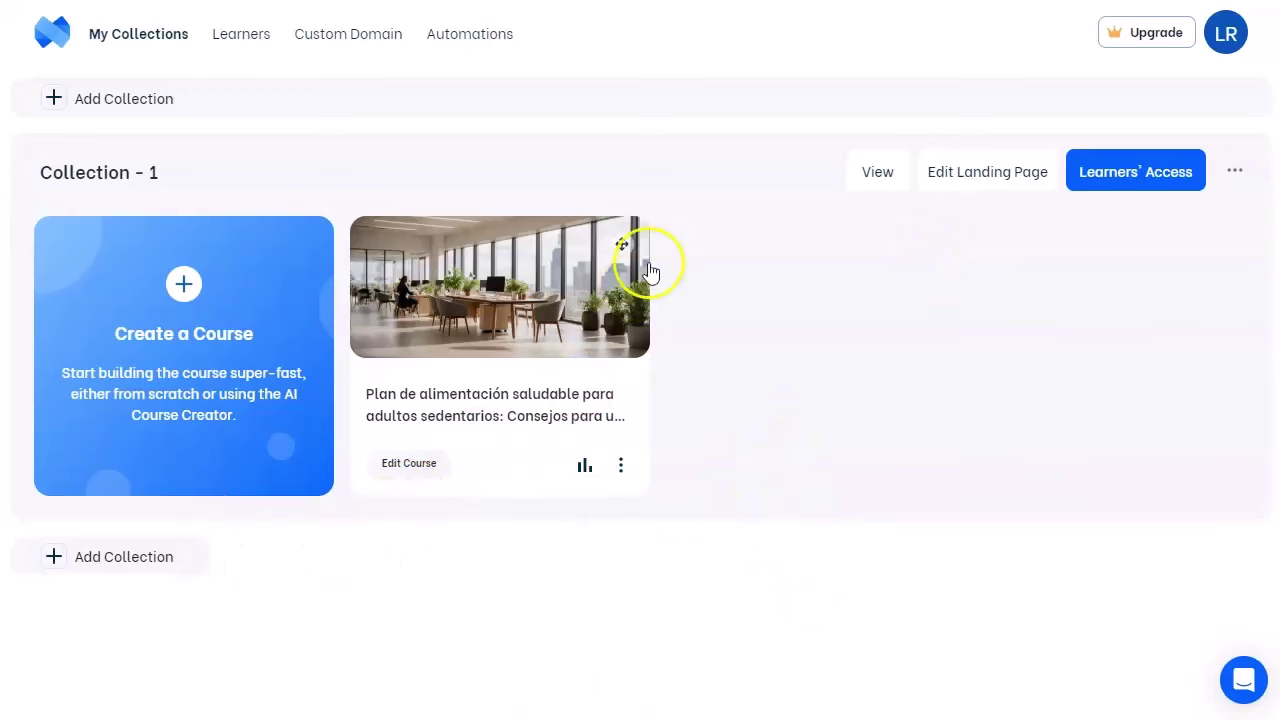
Open the Learners section
{"action": "left_click", "coordinate": [232, 40]}
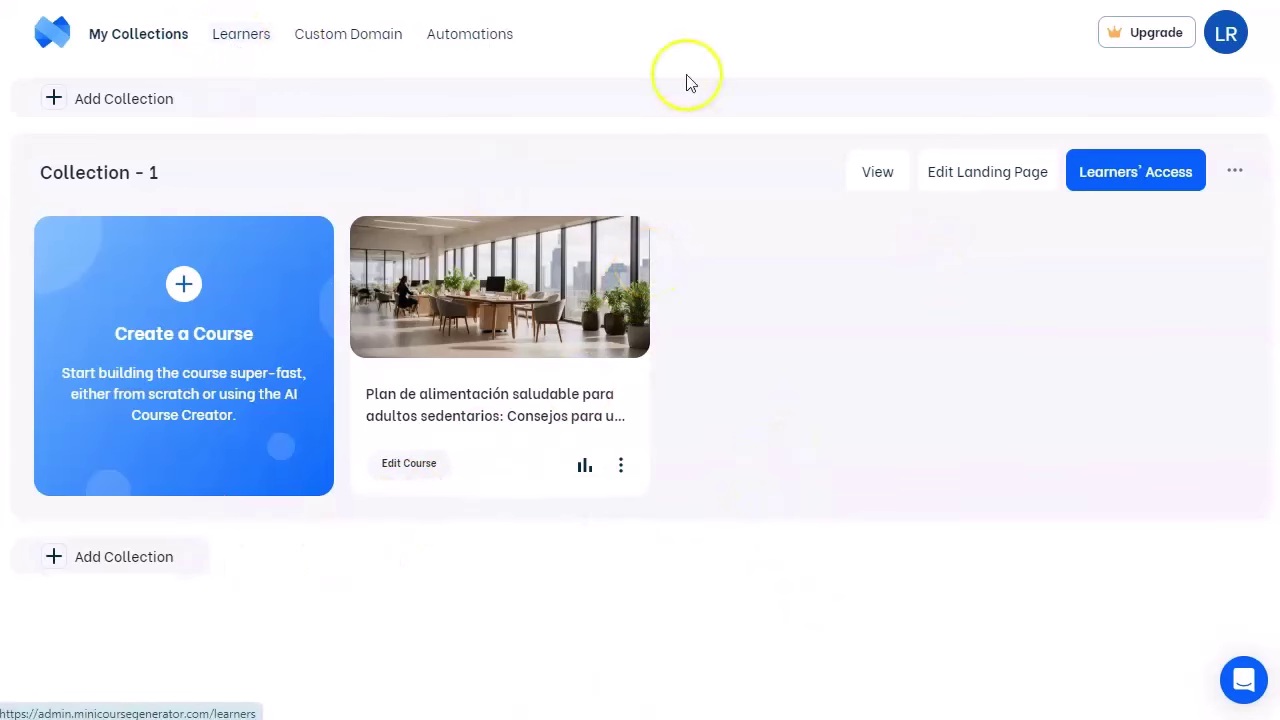